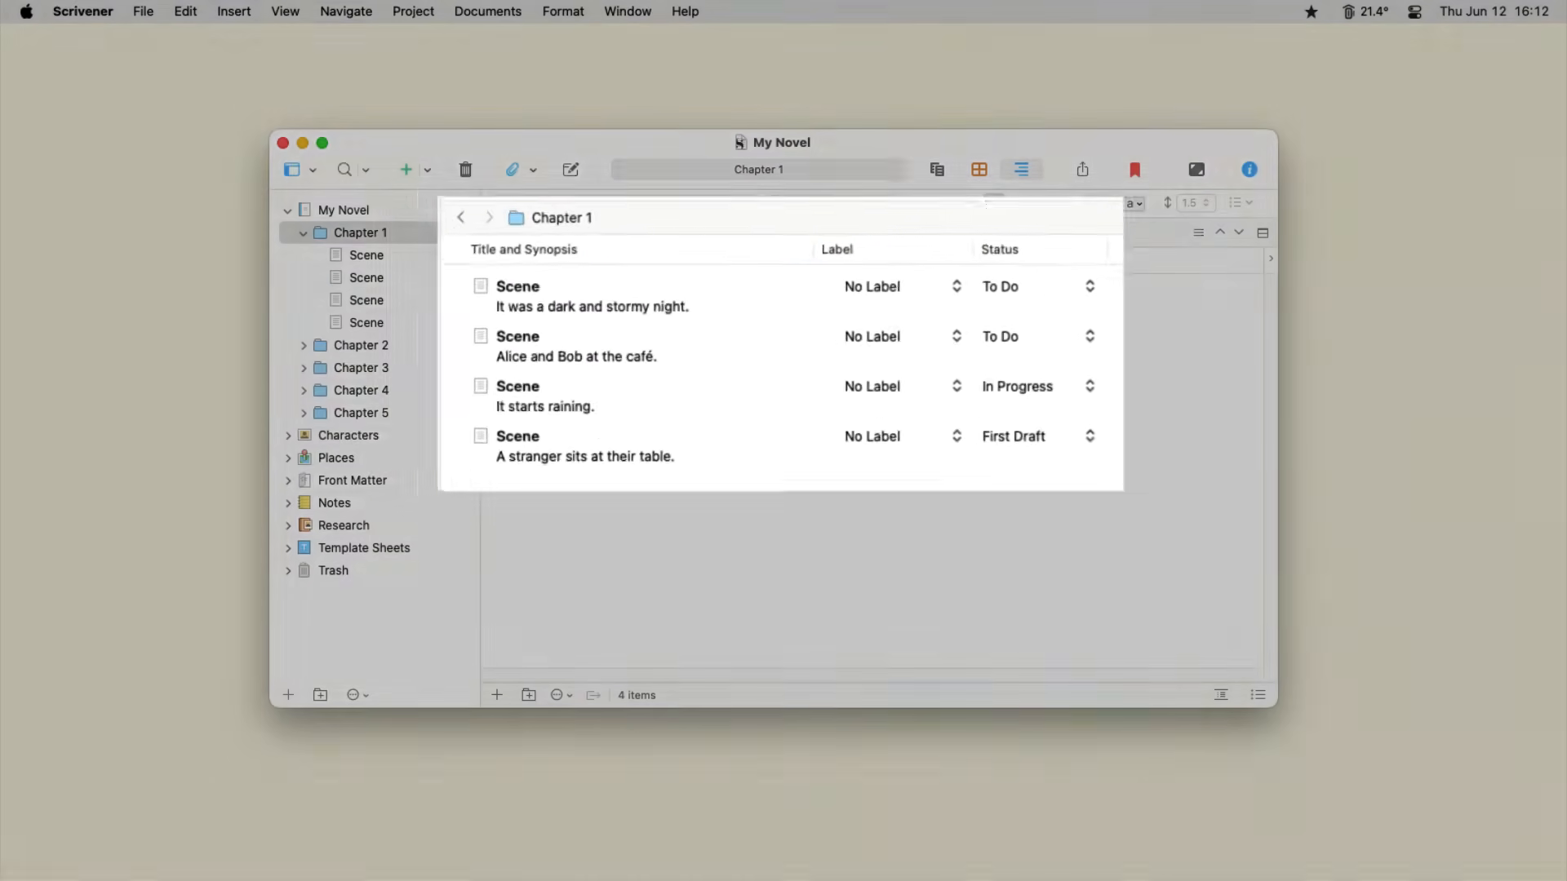
- Title the new index card in Chapter 1 Scene and enter the synopsis Introduce antagonist
type("Scene")
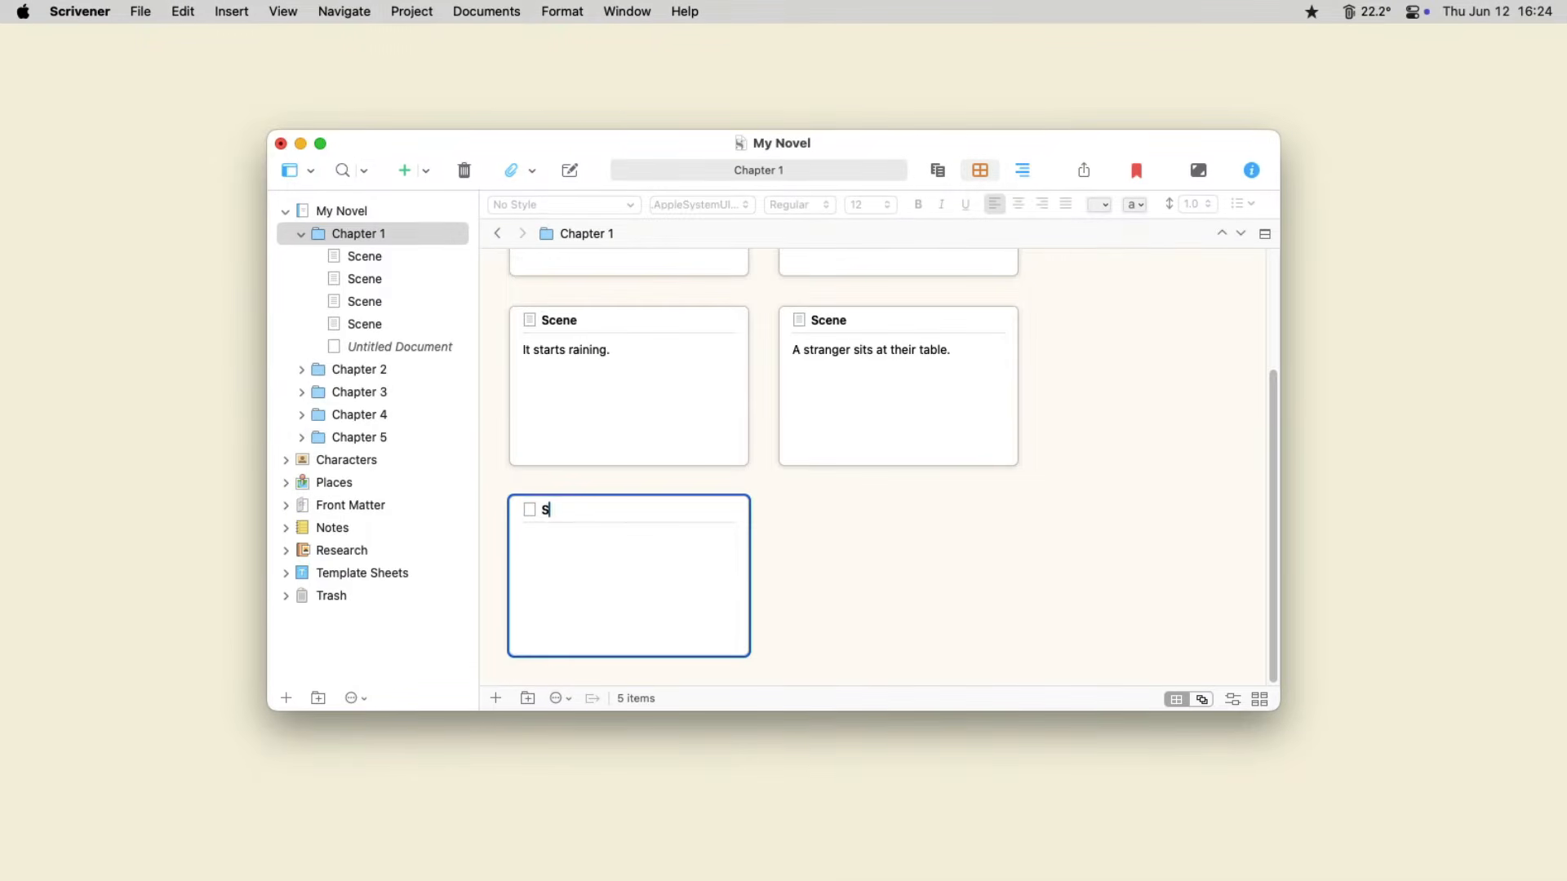
key("Tab")
type("Introduce anta")
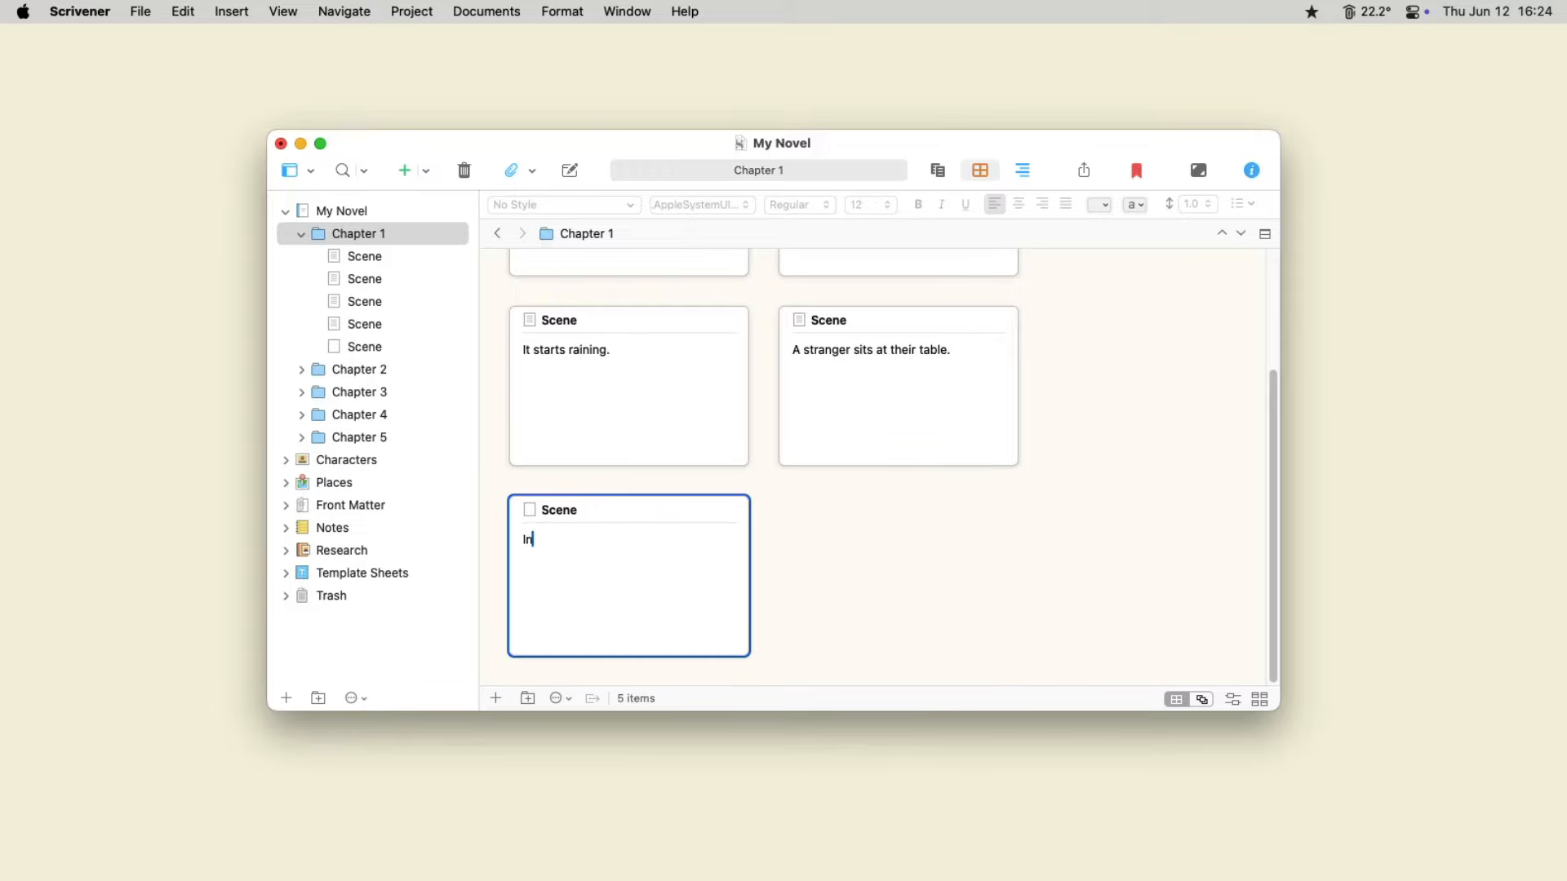
type("gonist")
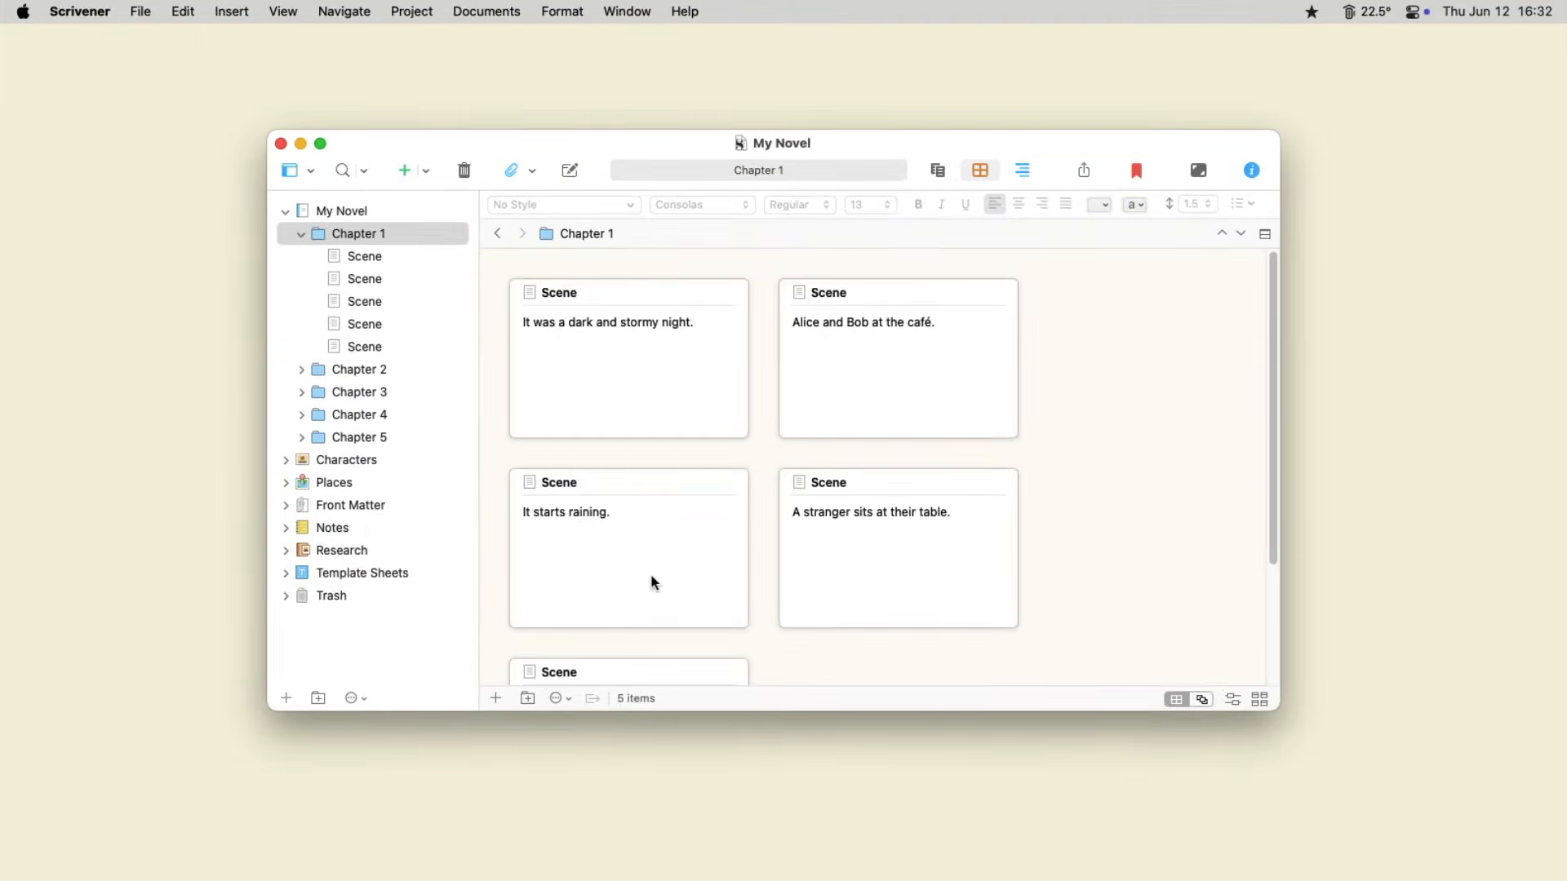
- Move the "It starts raining." card before "Alice and Bob at the café." and the "Introduce antagonist" card before "A stranger sits at their table."
left_click_drag(650, 585, 716, 400)
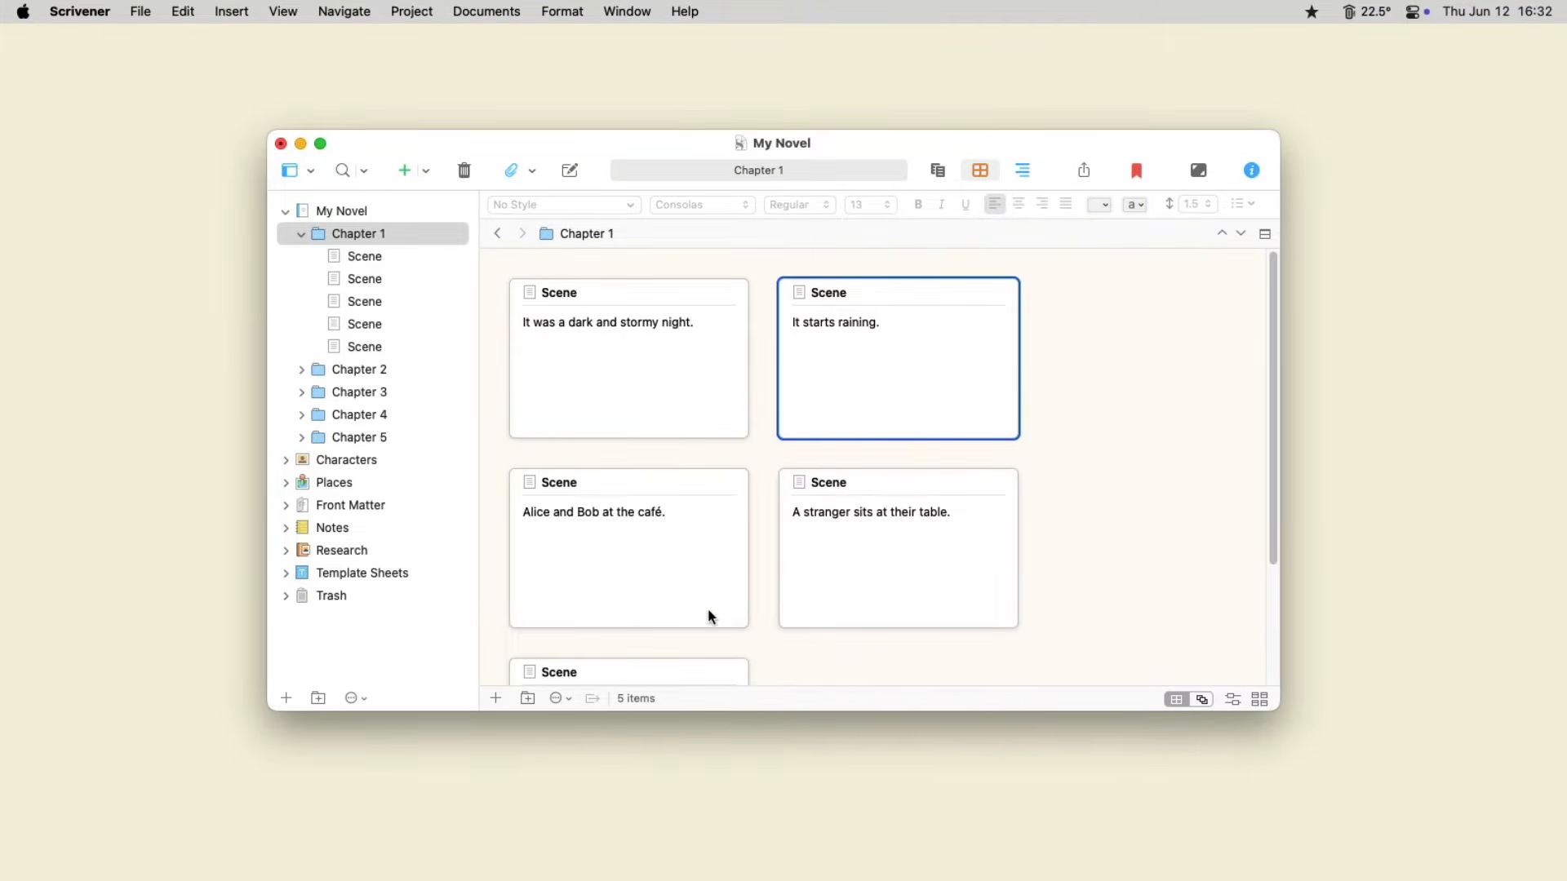
left_click_drag(712, 621, 754, 550)
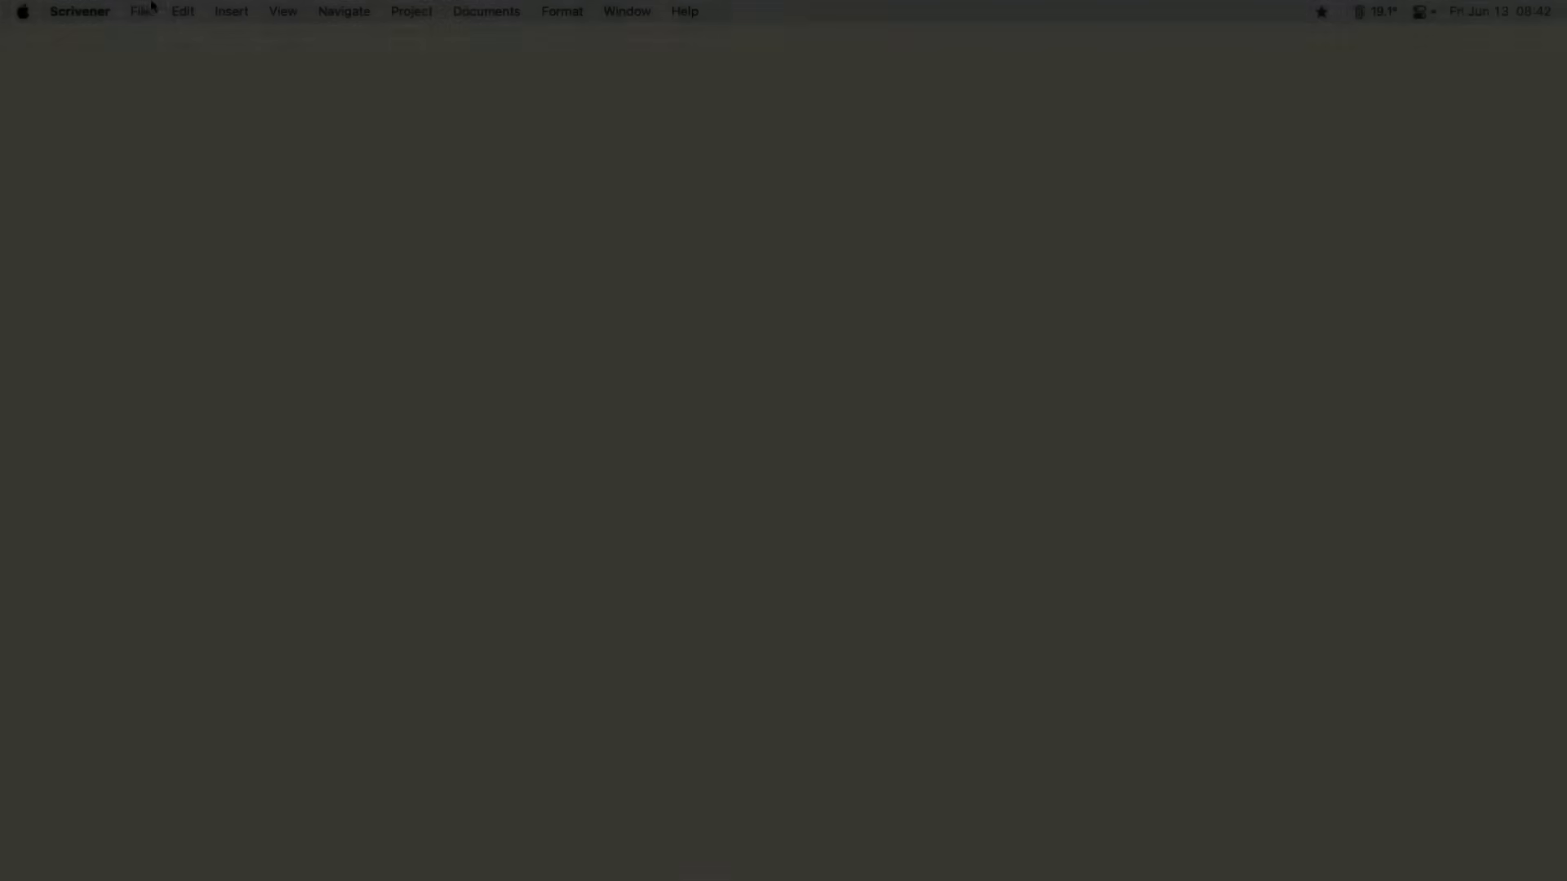
- Create a new project from the Blank template in the Projects folder and name it Blank Project
left_click(140, 10)
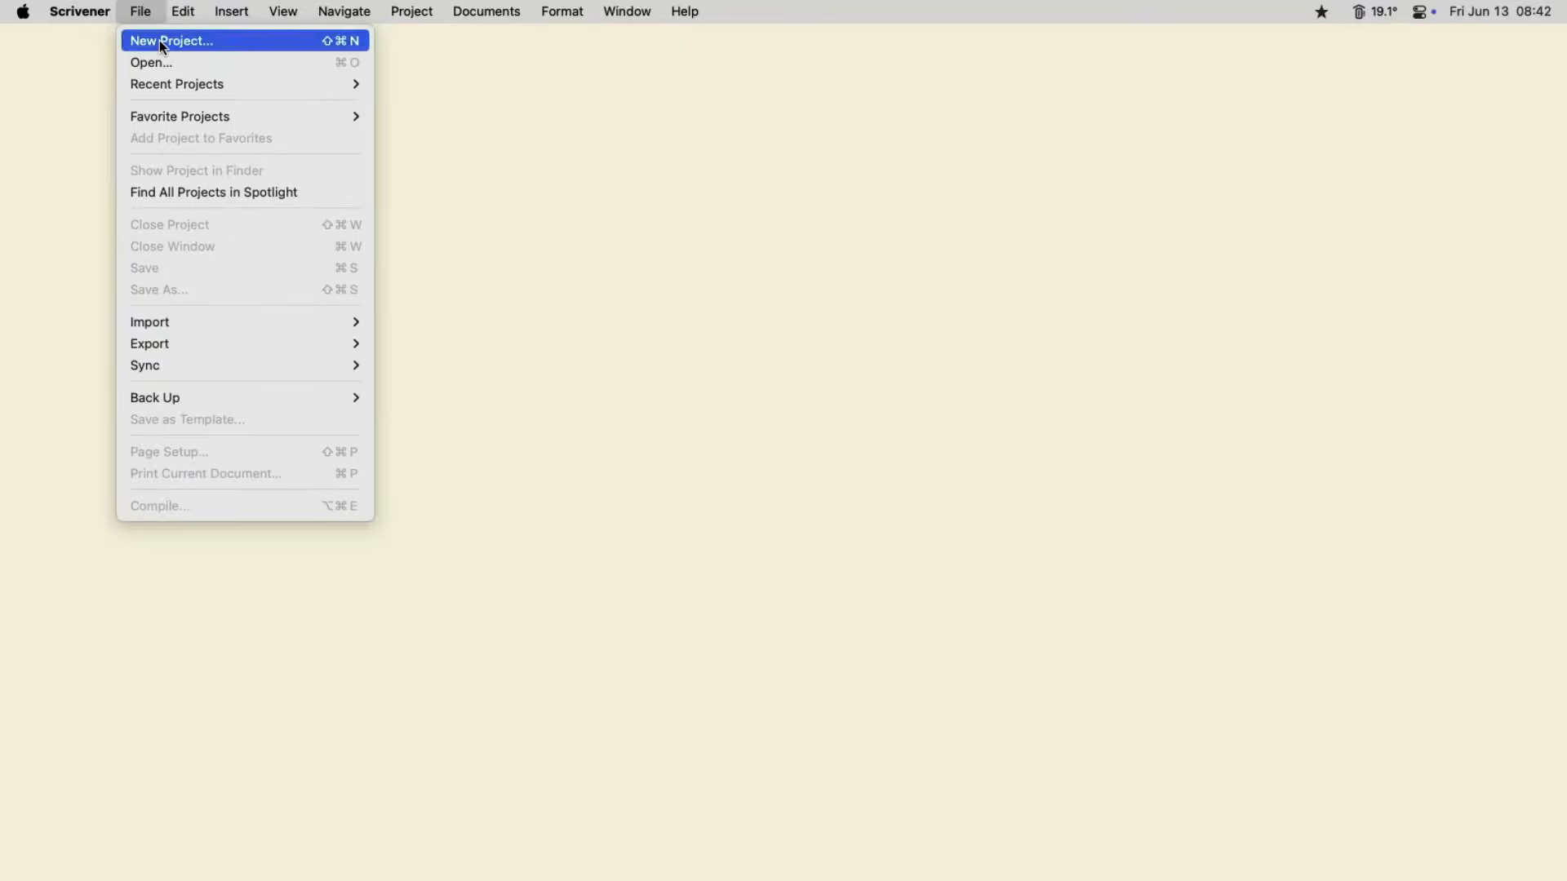
left_click(159, 40)
left_click(491, 302)
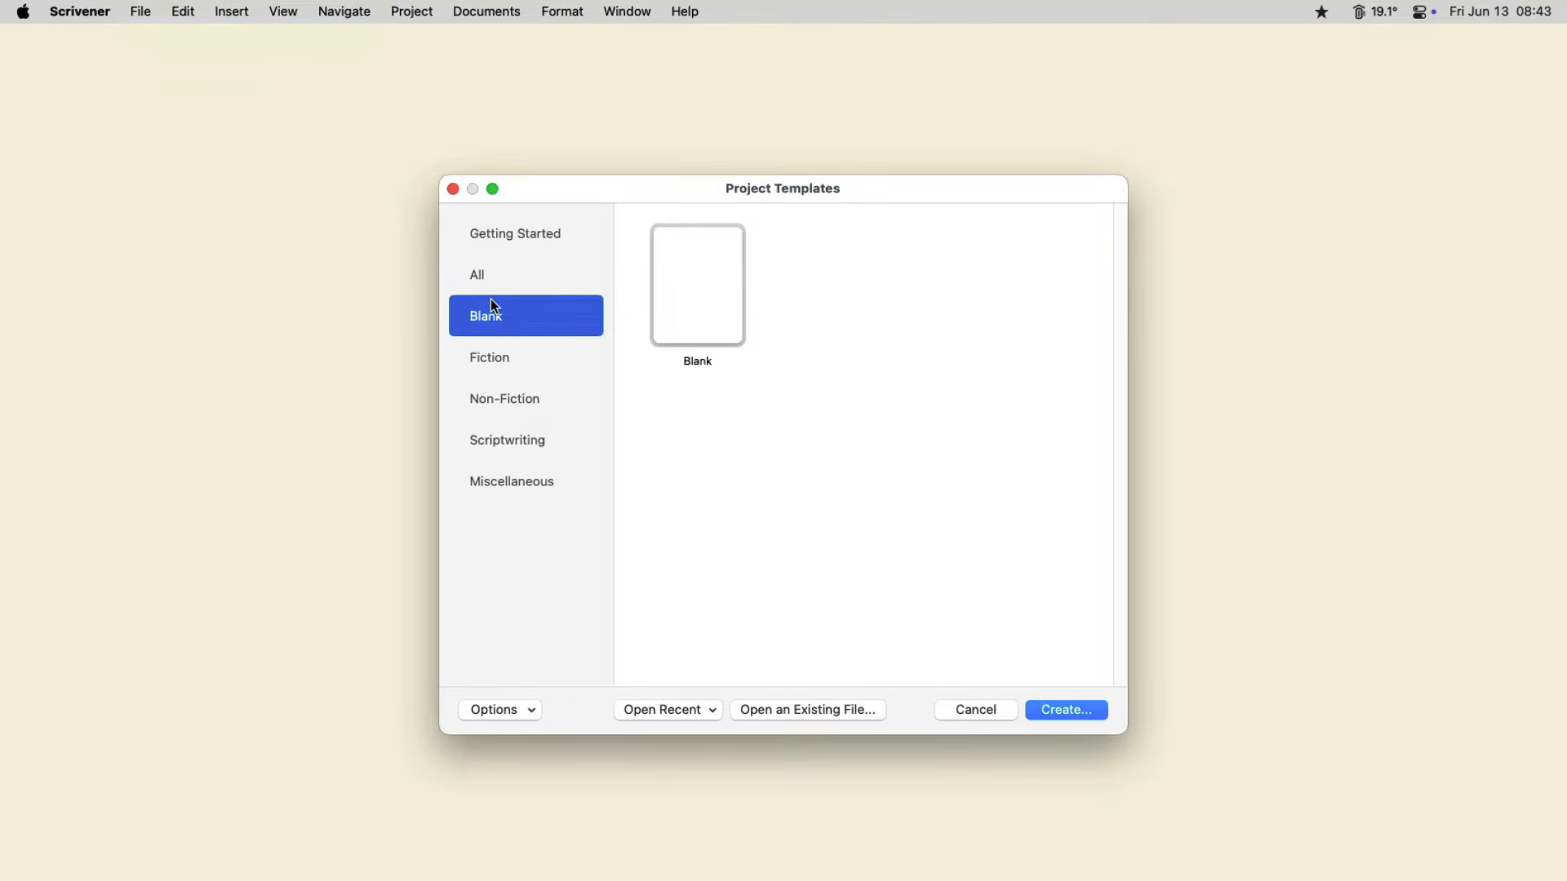
left_click(695, 320)
left_click(1079, 707)
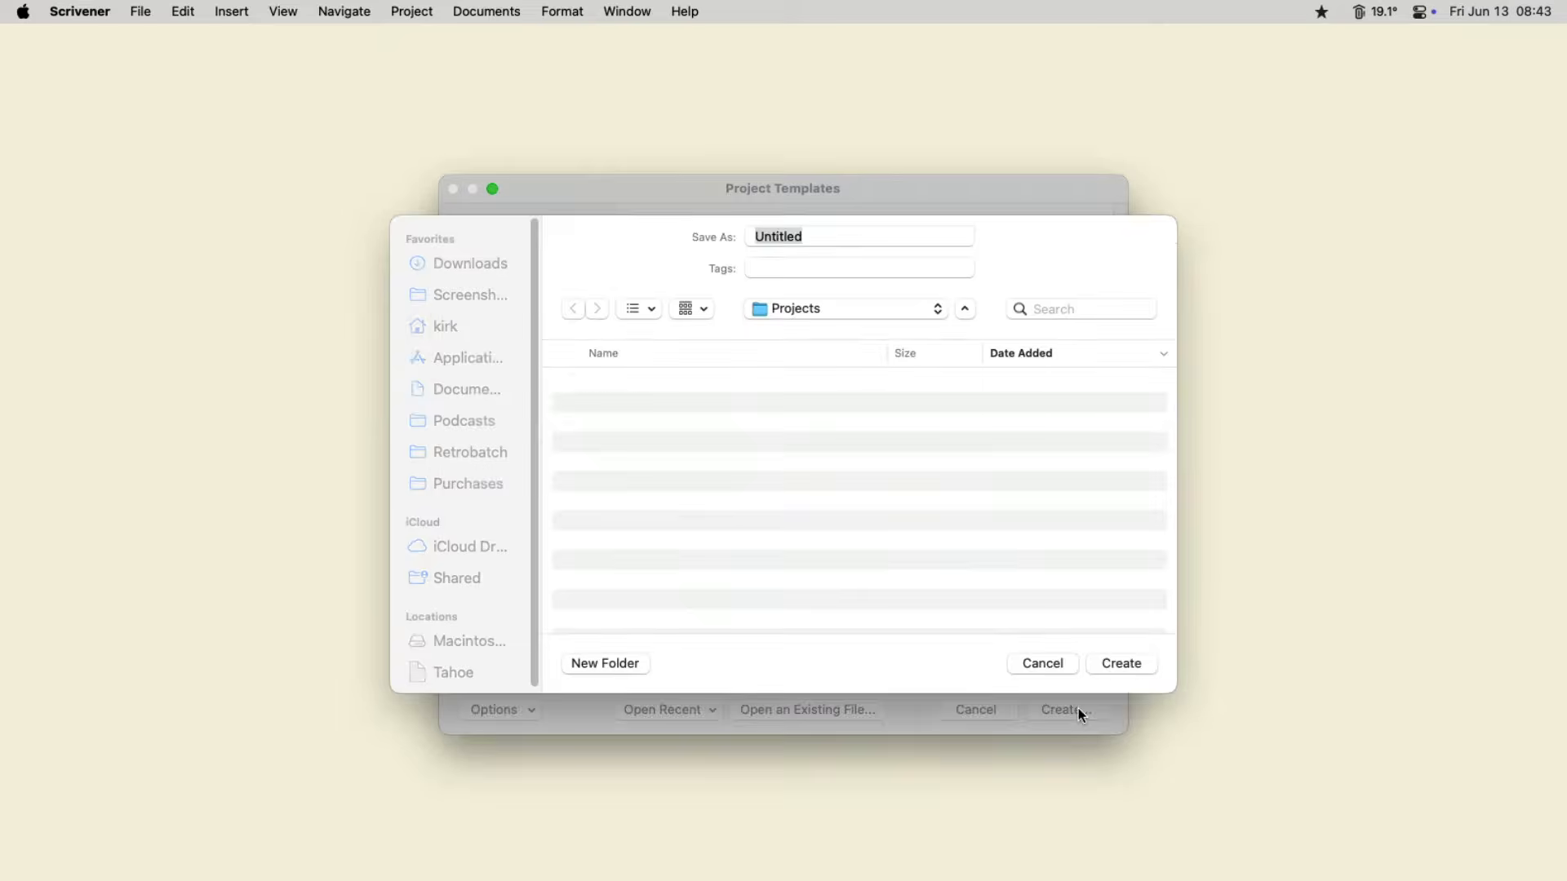
type("Blank Project")
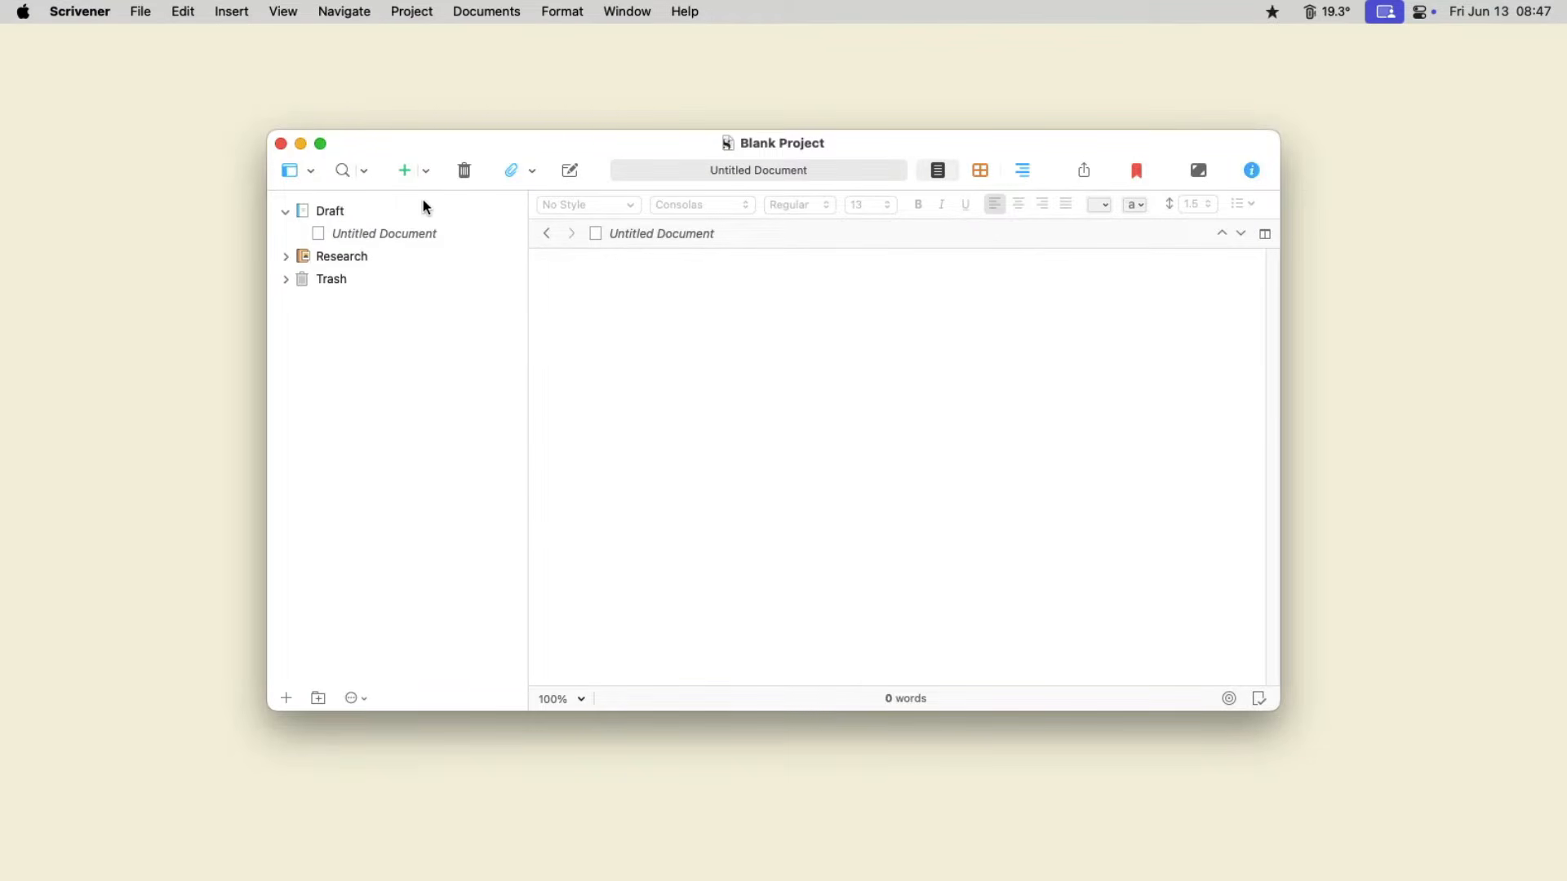
- Show the Draft folder on the corkboard and title its first index card Scene
left_click(424, 202)
left_click(980, 170)
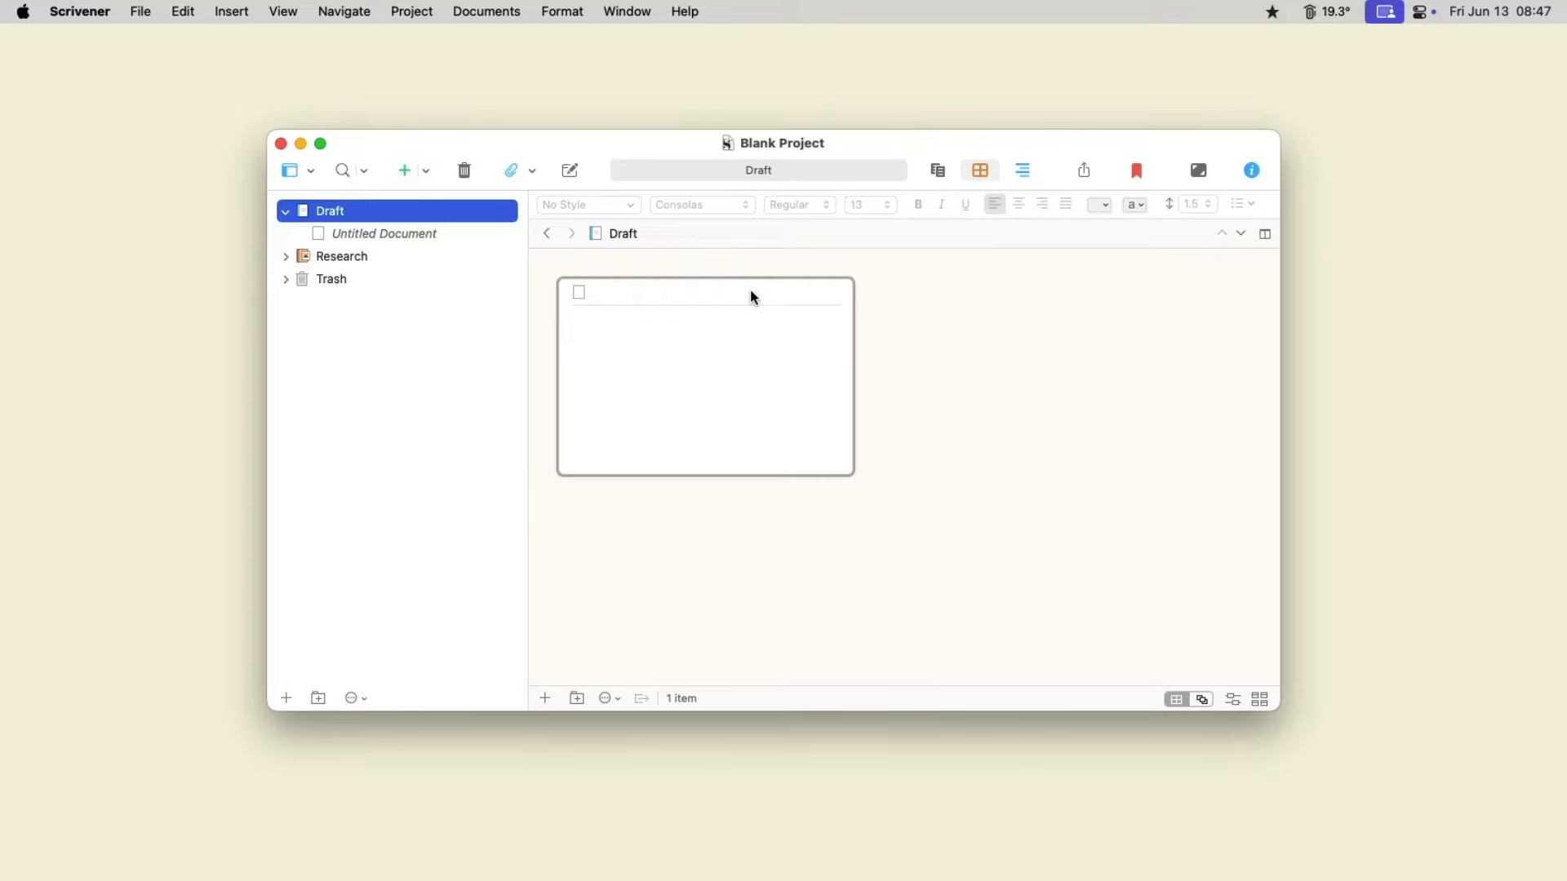
double_click(738, 296)
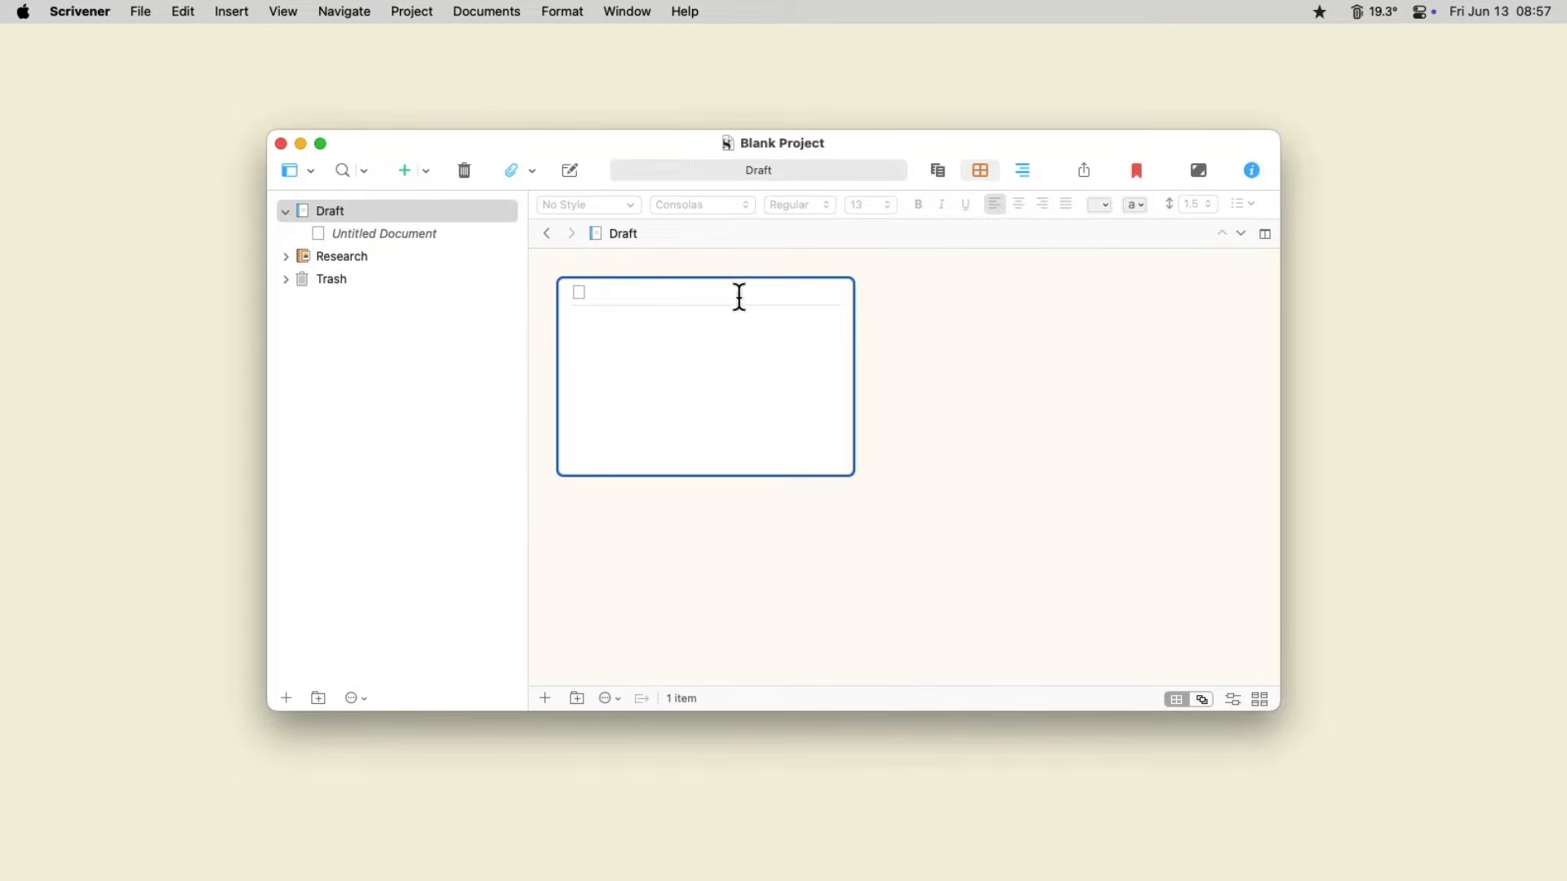
type("scene")
key("Tab")
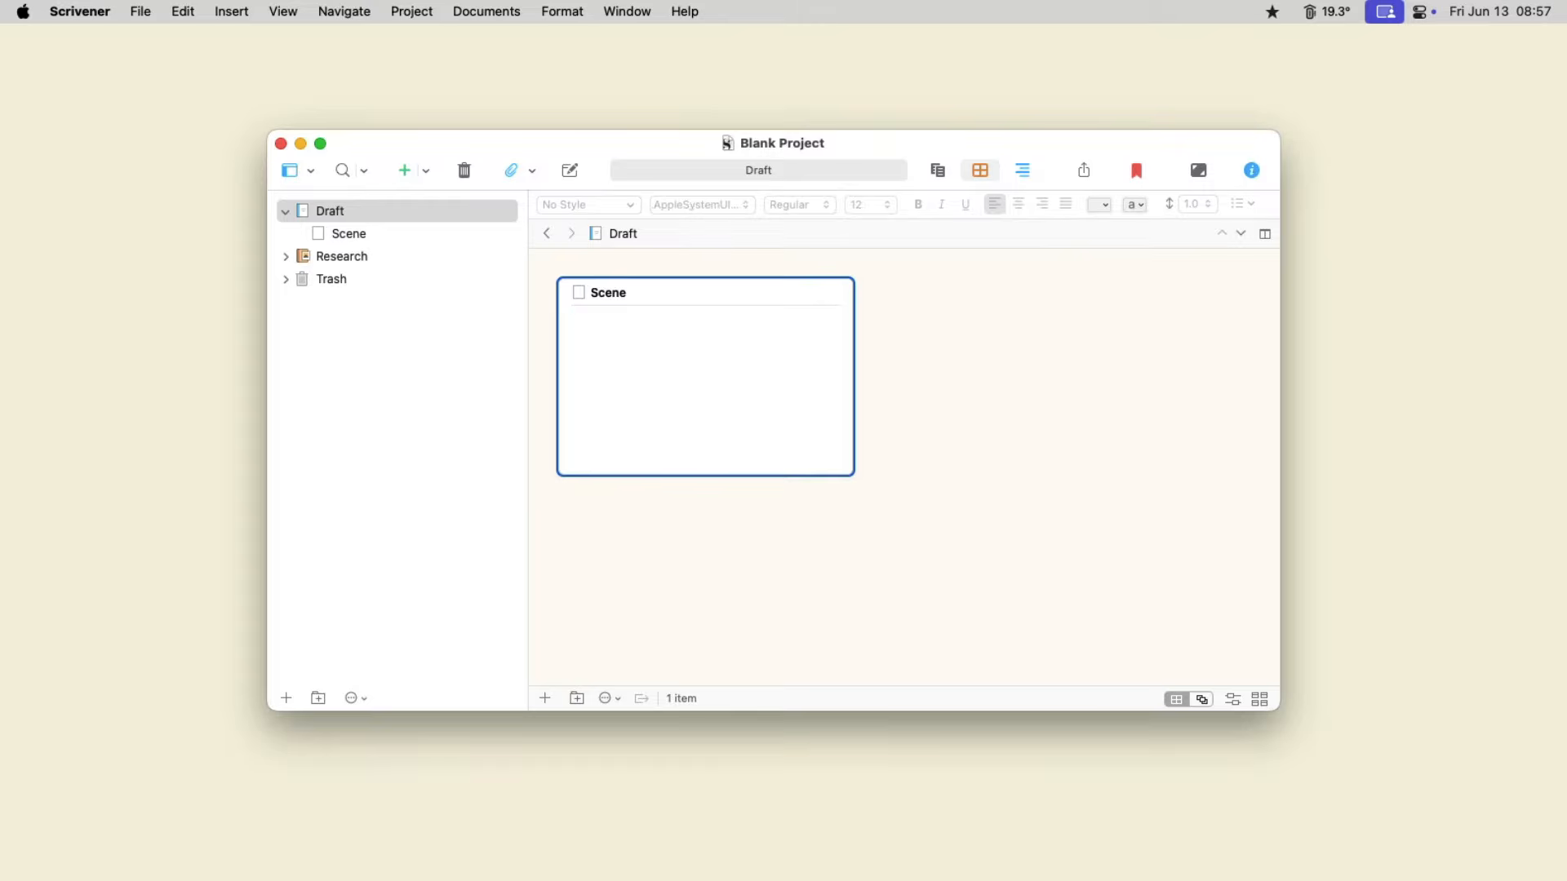
- Add three new untitled text cards after the Scene card in the Draft folder
key("super+n")
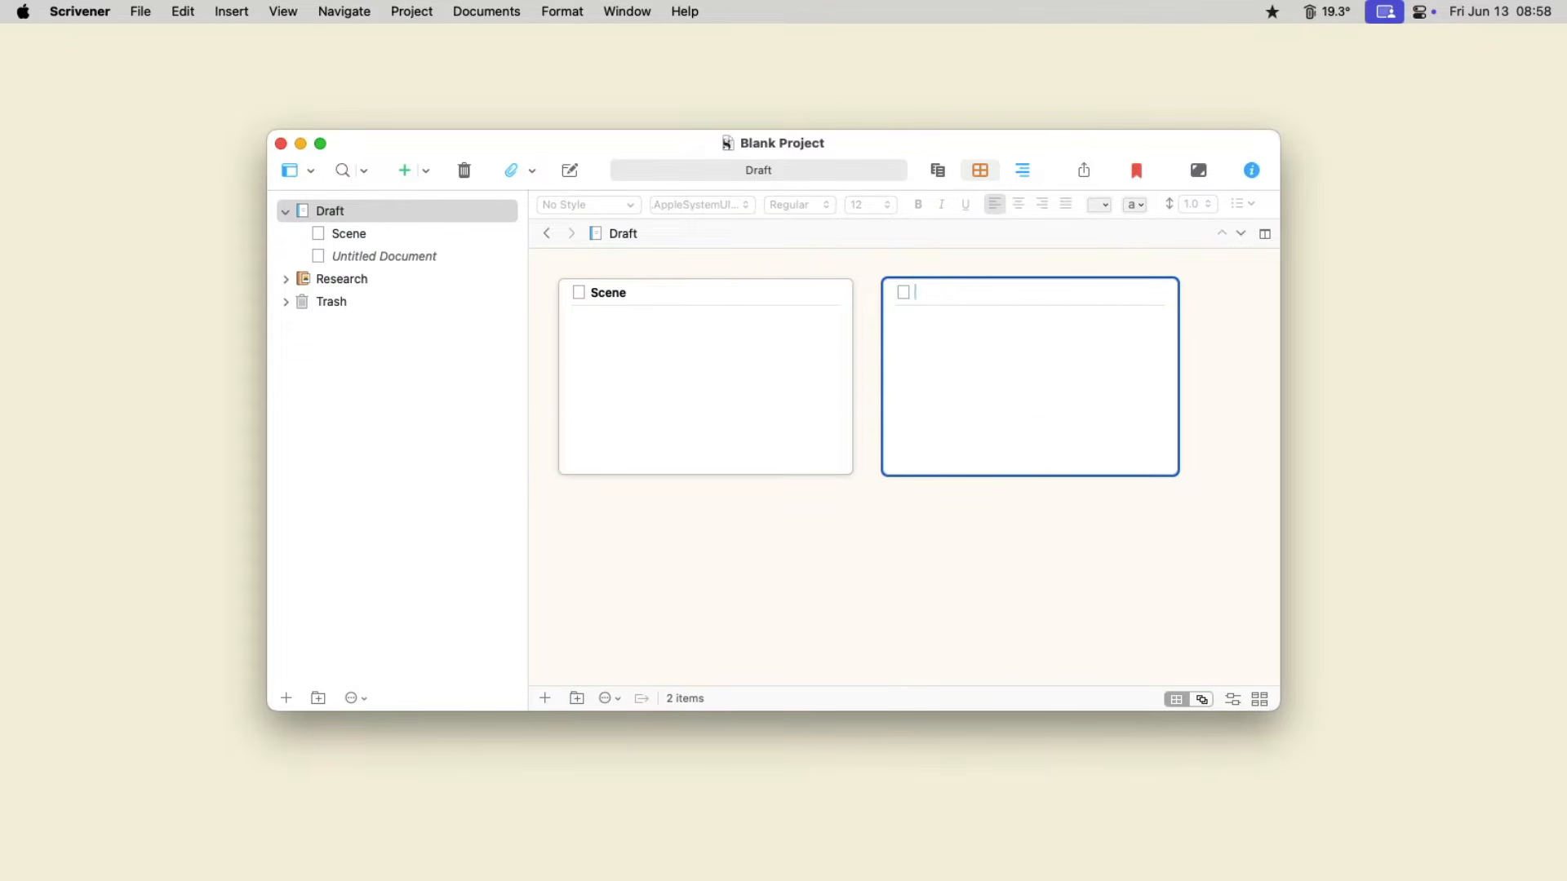
left_click(427, 169)
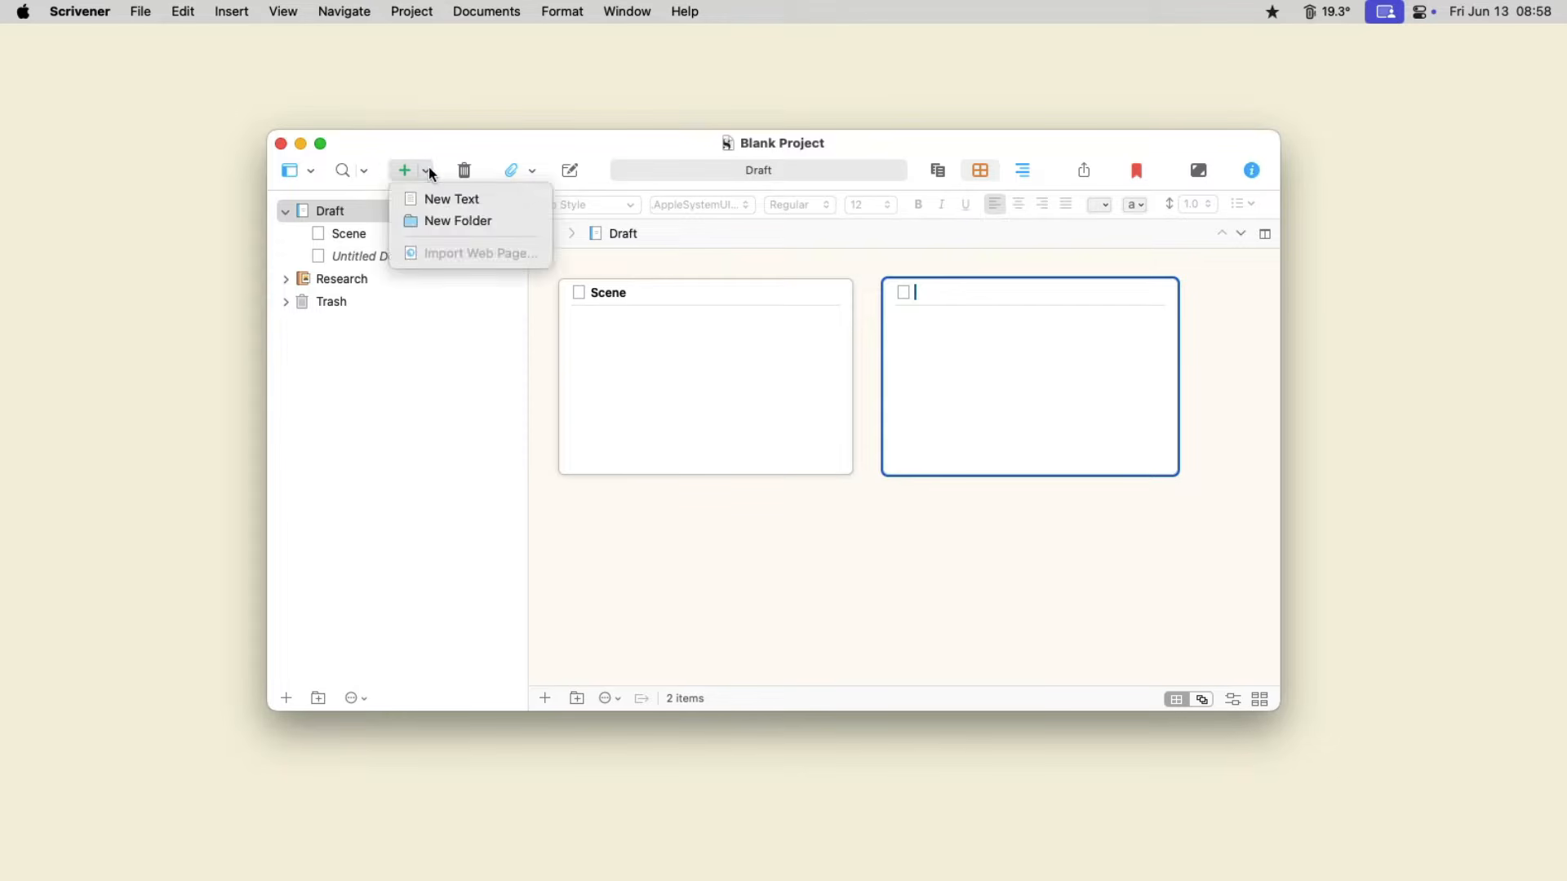
left_click(446, 198)
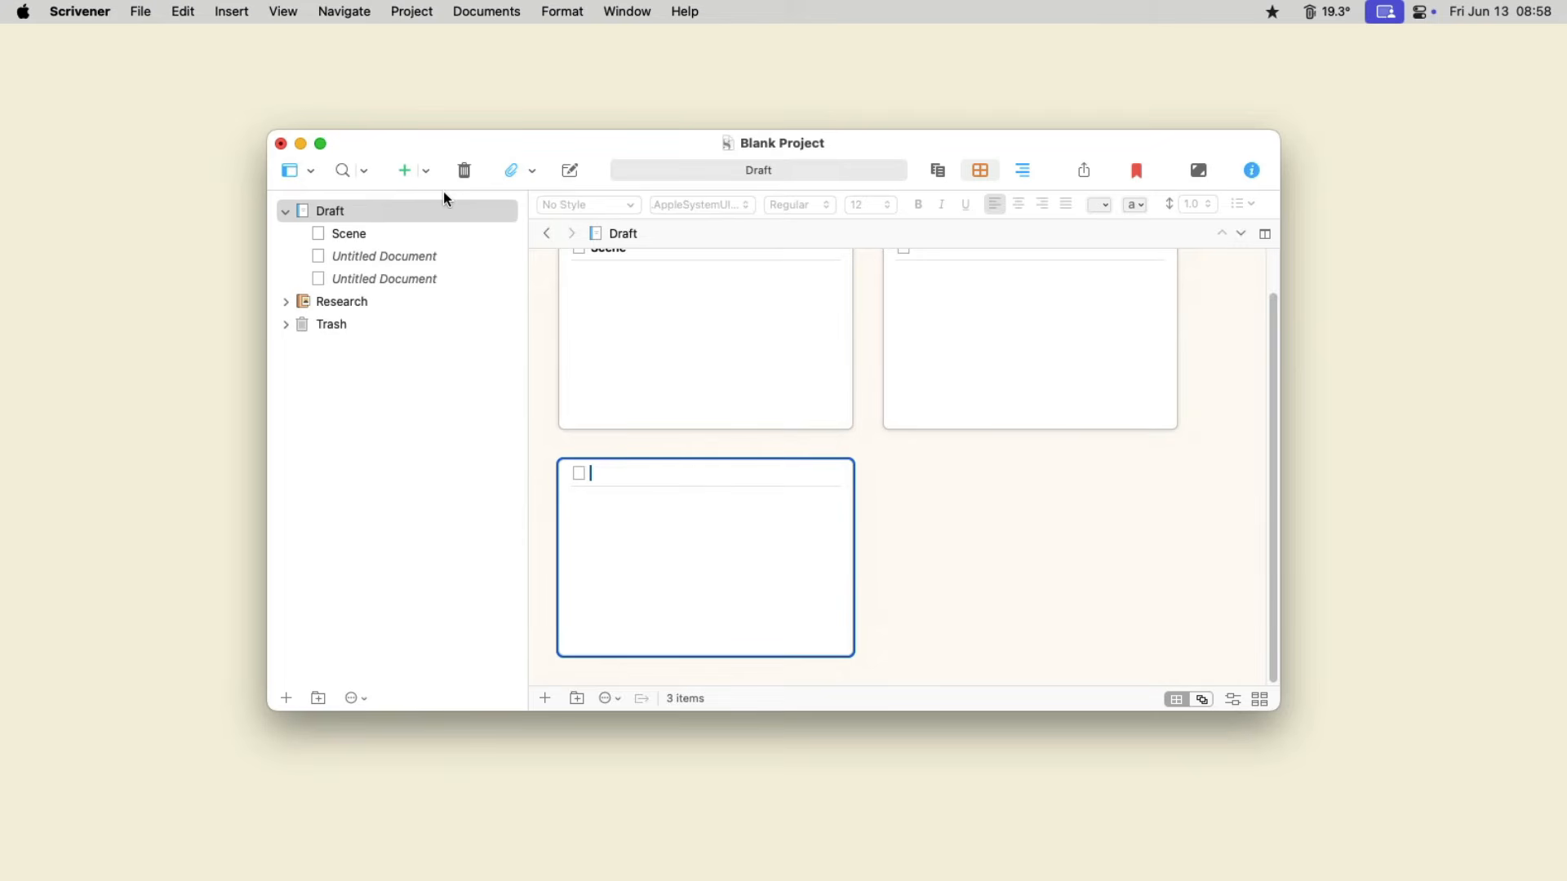
left_click(416, 10)
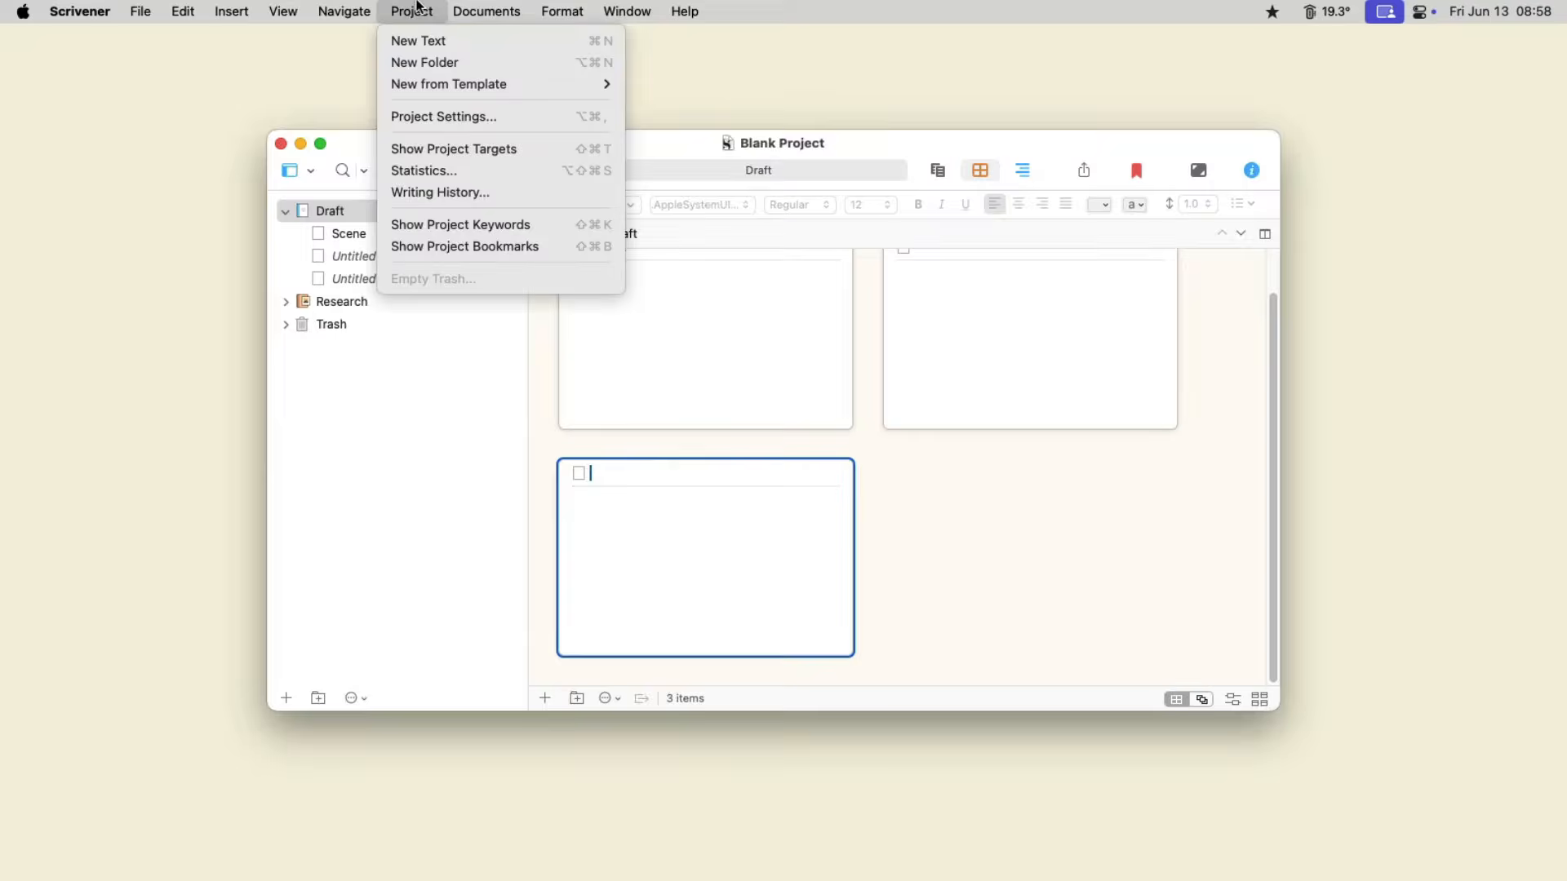
left_click(433, 40)
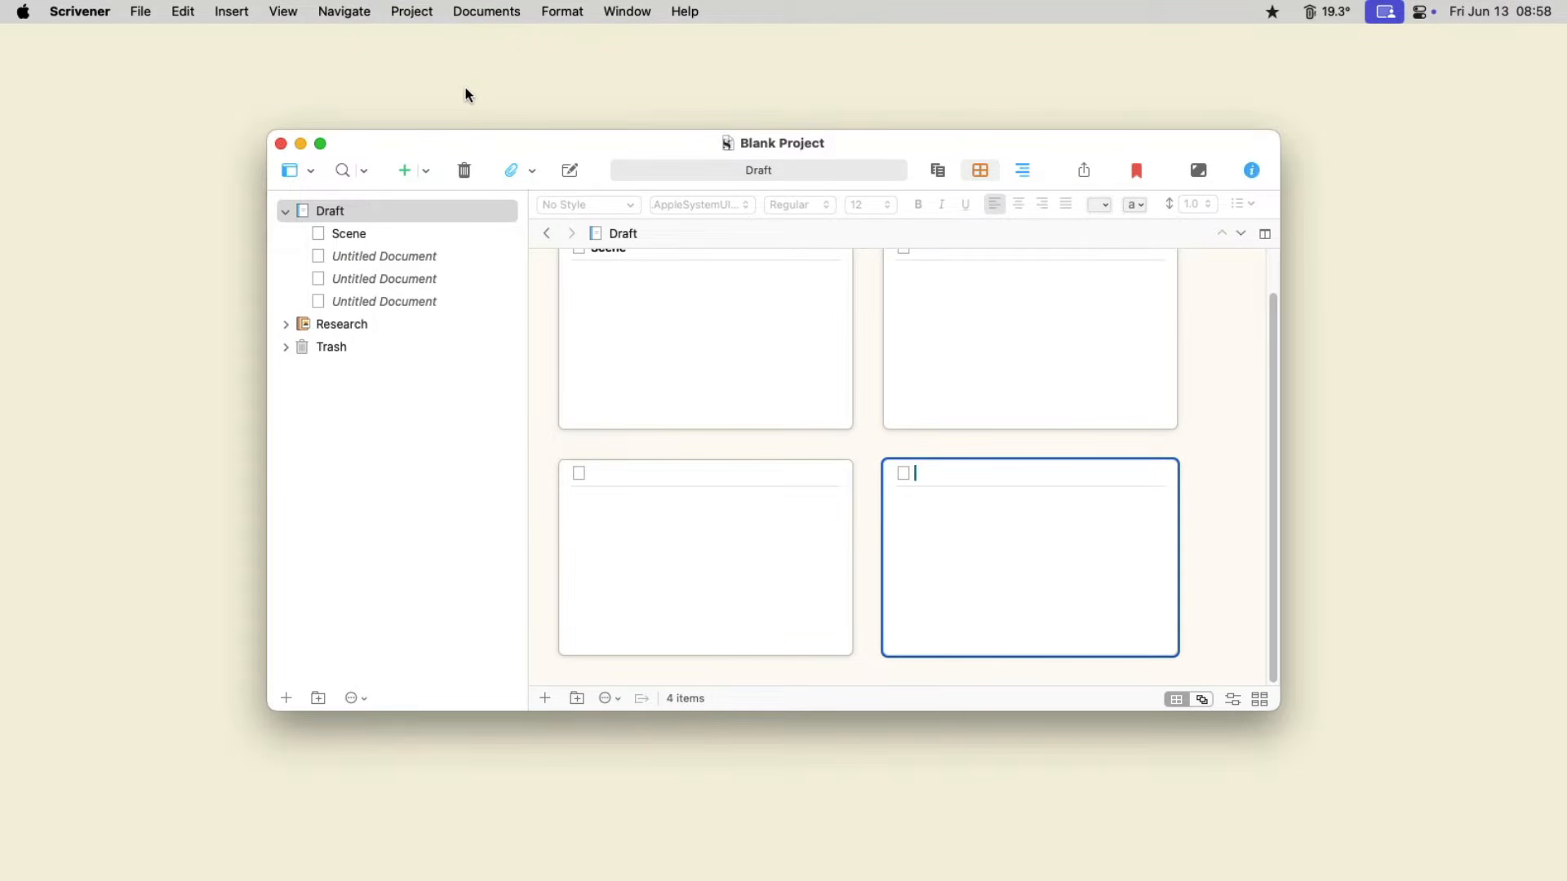
- Title the second index card Scene and enter Synopsis as its synopsis text
scroll(643, 315, "up", 2)
left_click(965, 294)
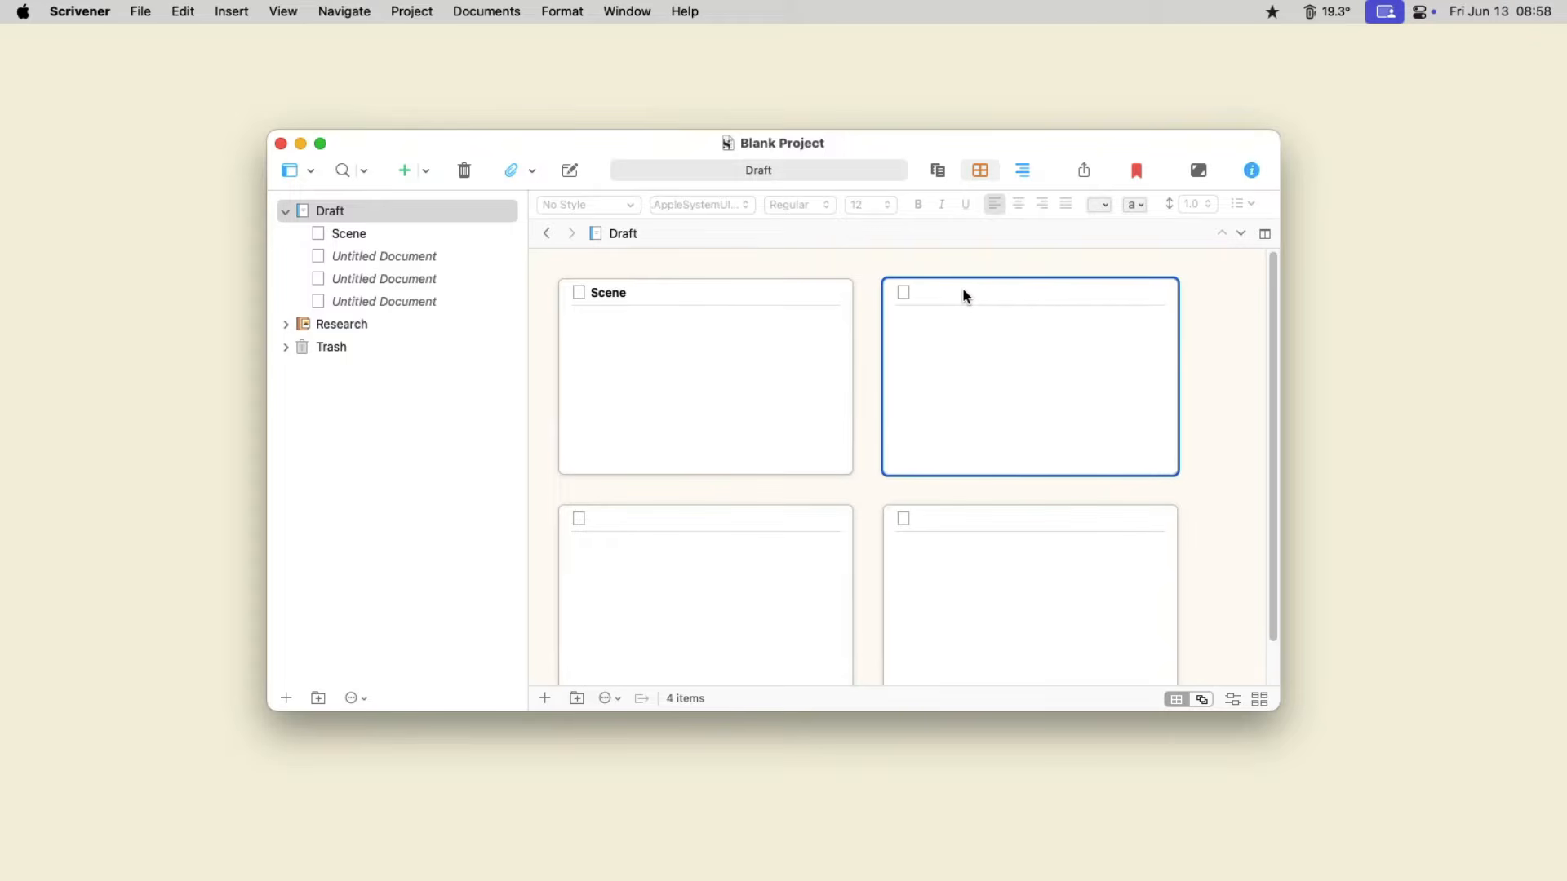
type("Scene")
key("Tab")
type("Sy")
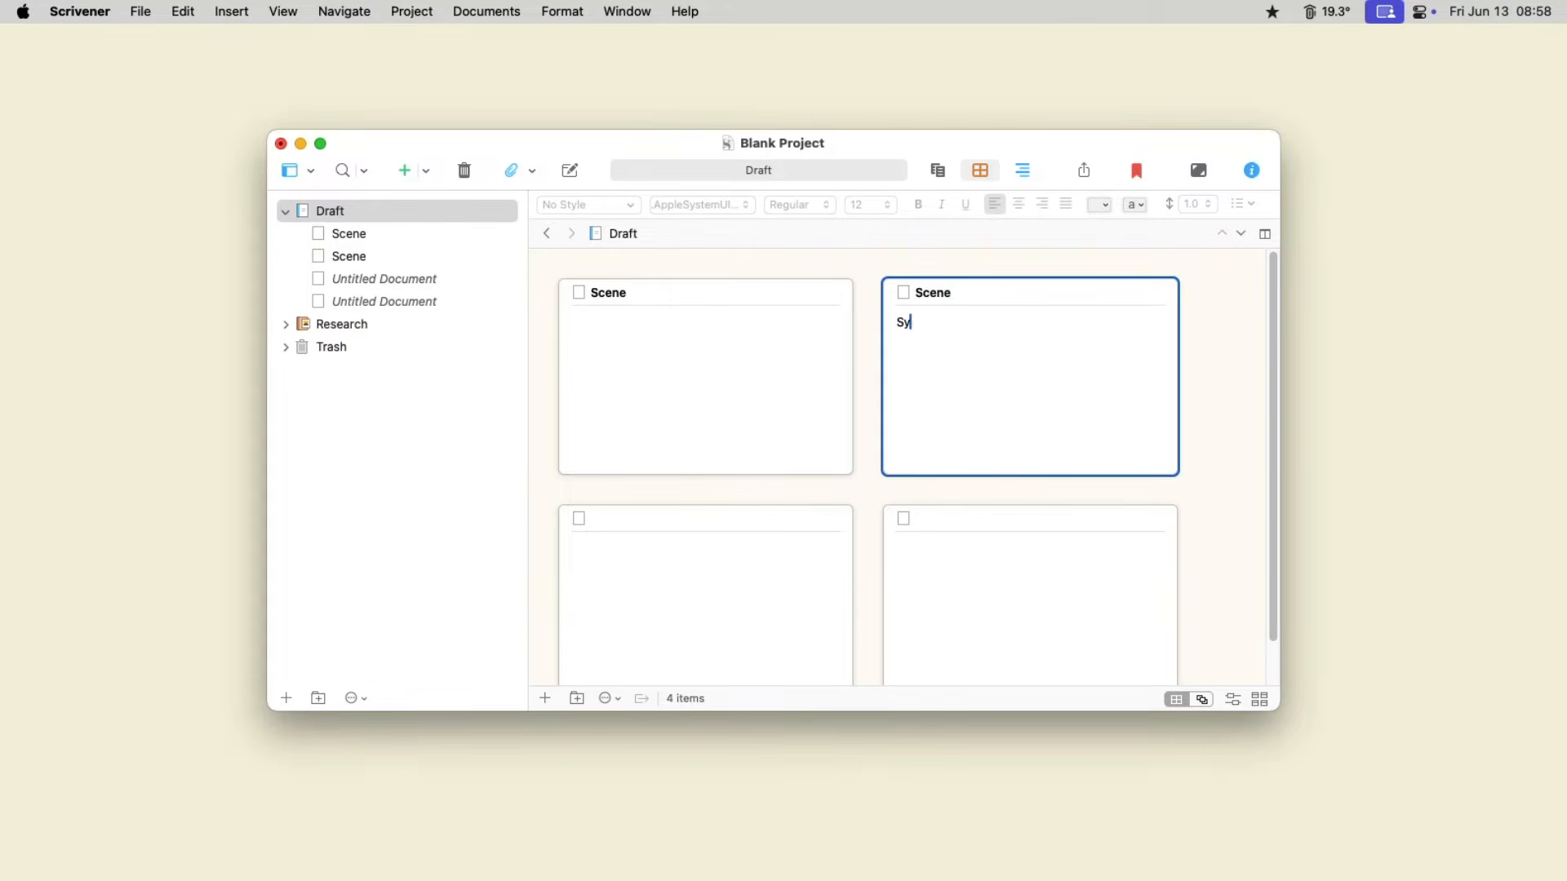
type("nopsis")
- Show the inspector for the second Scene card and enter Notes in its document notes
left_click(1252, 170)
left_click(1140, 484)
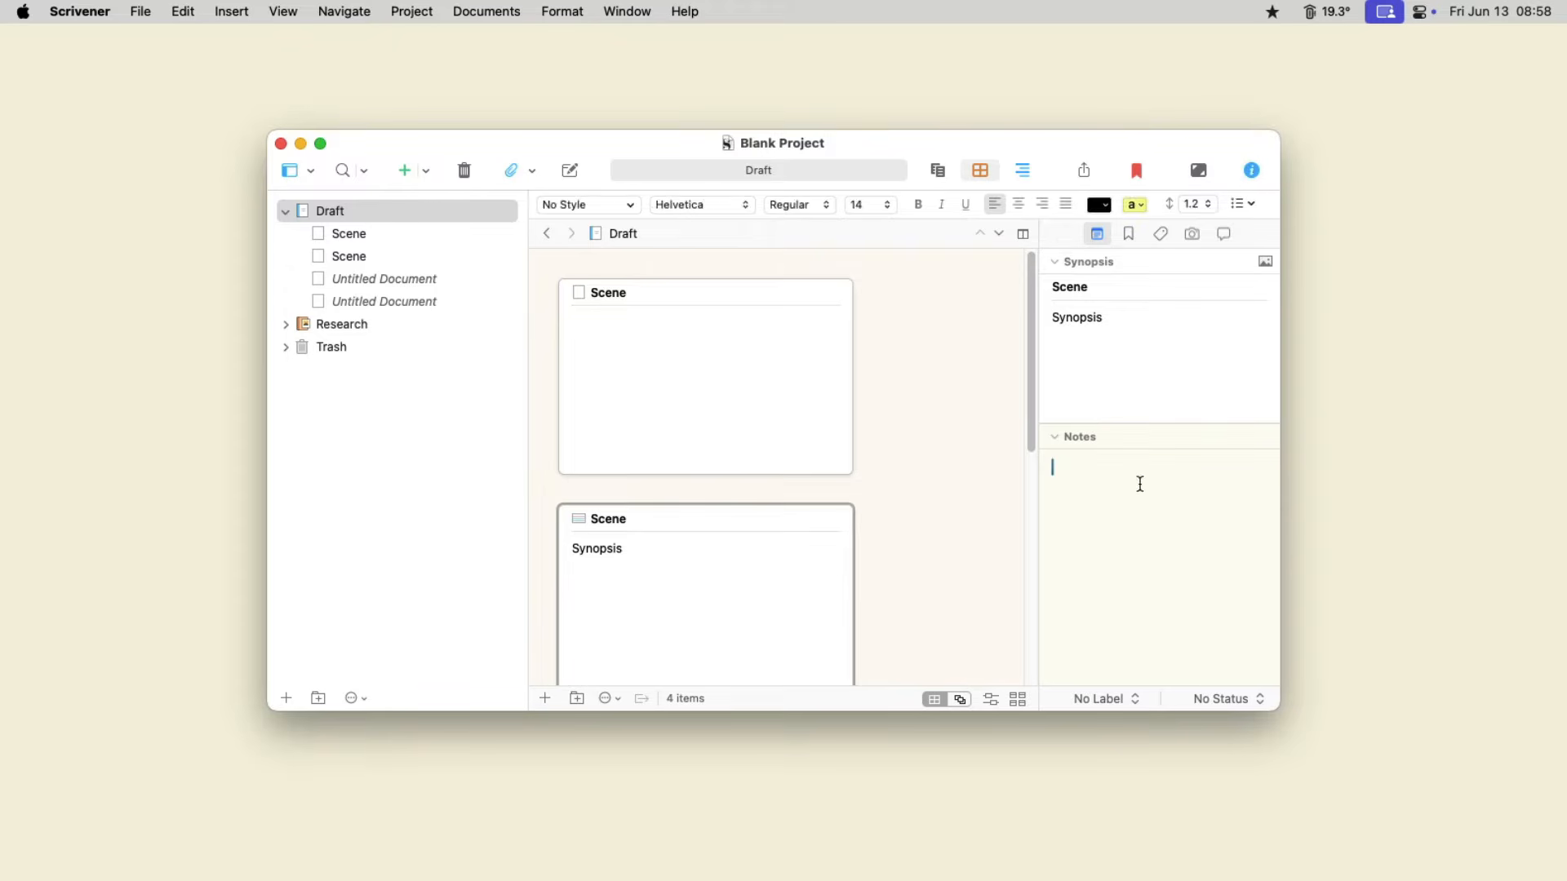
type("Notes")
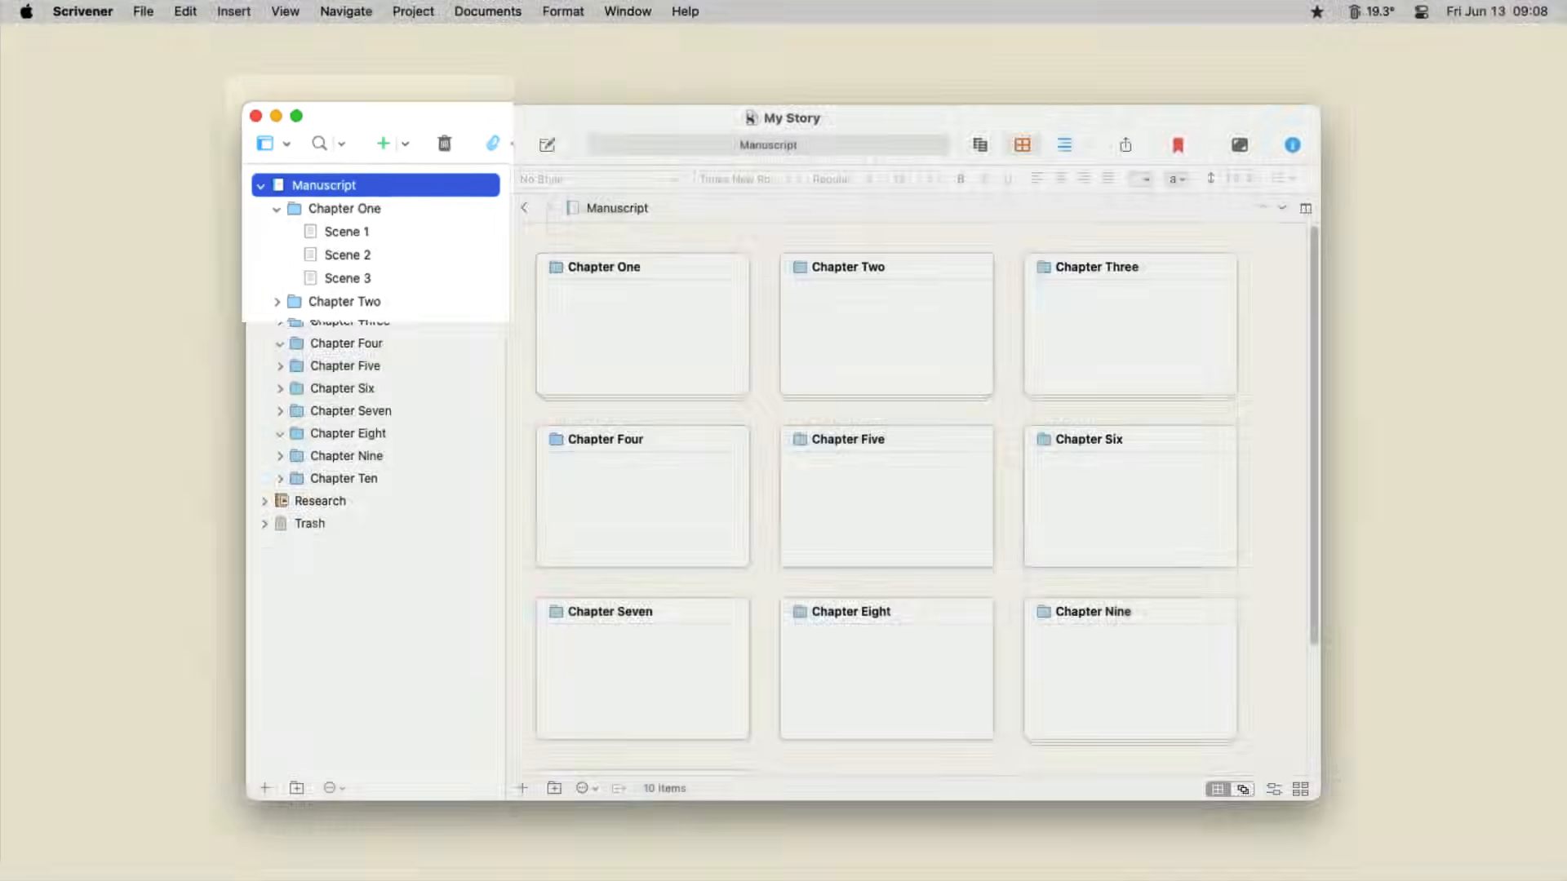
- Open the Chapter One card stack in the My Story project to view its scene cards
left_click(345, 208)
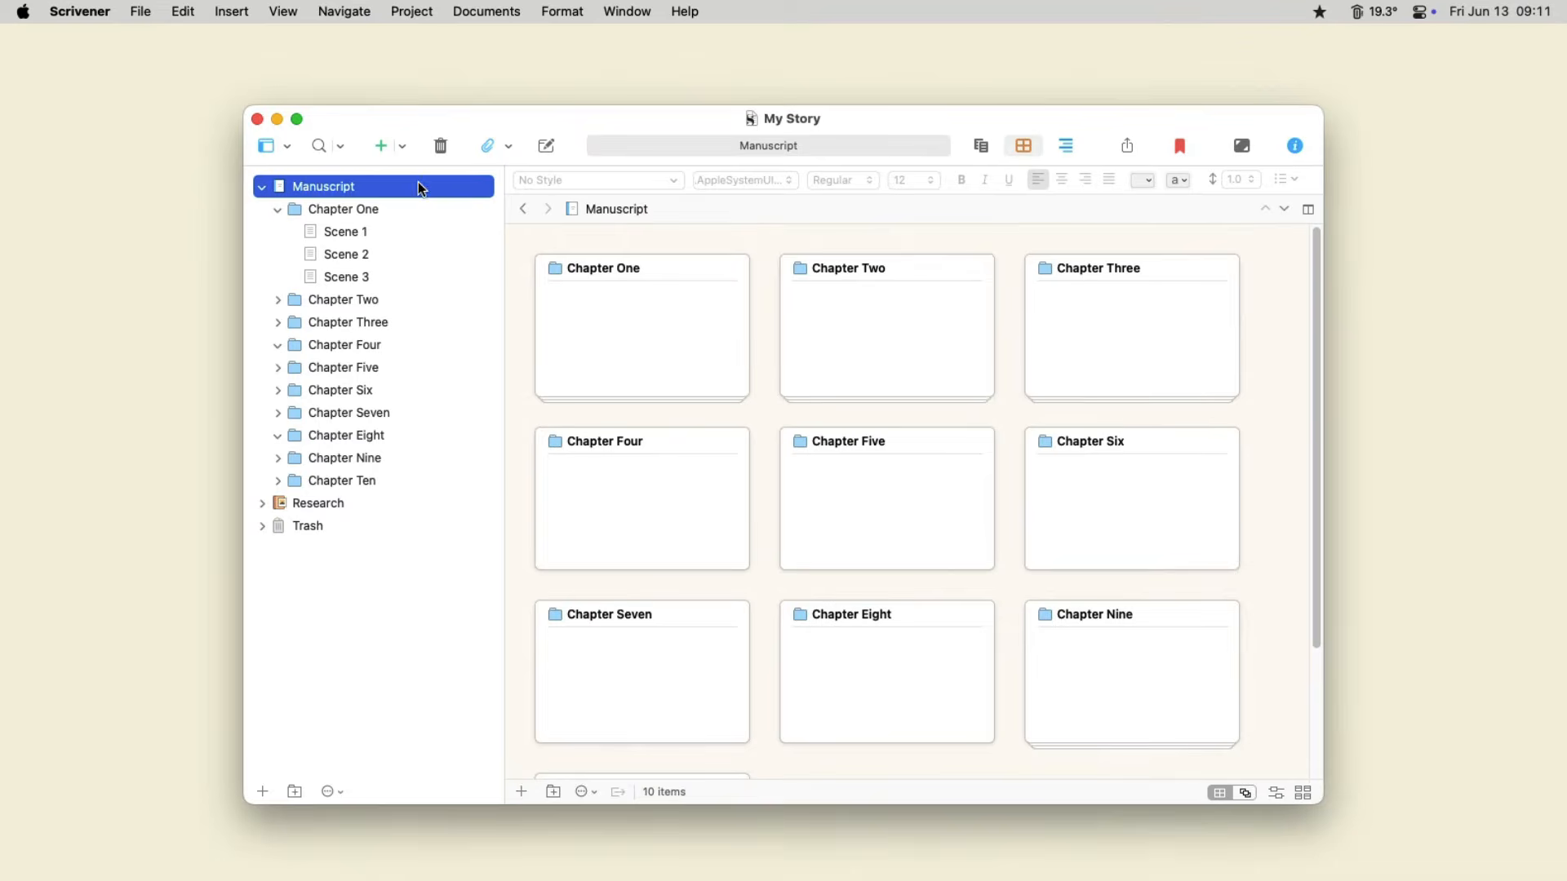
double_click(553, 270)
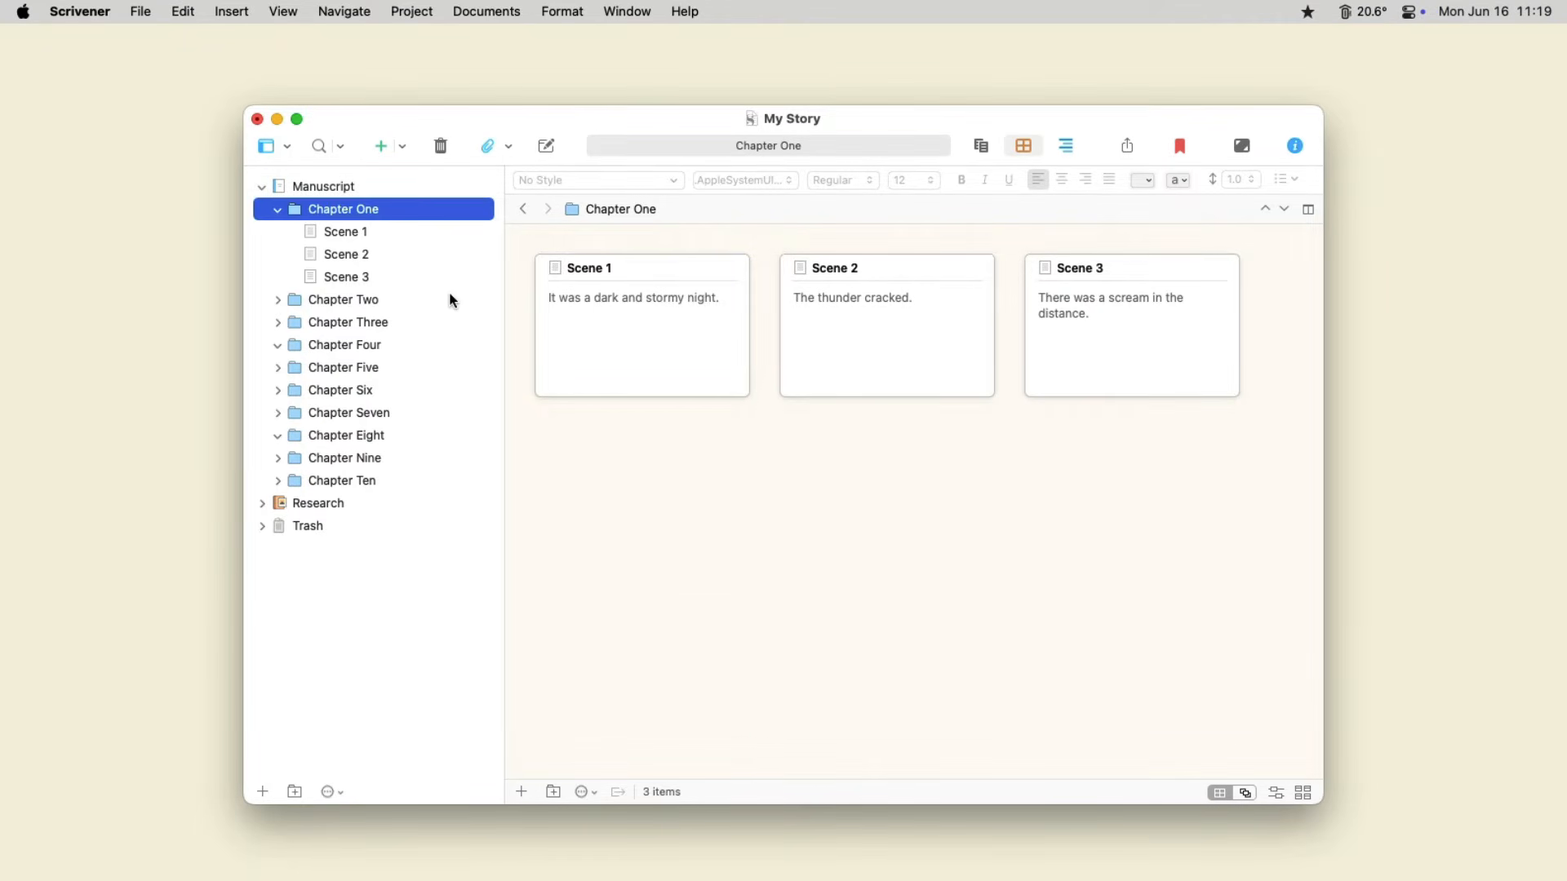
- Show Chapter Two's cards together with Chapter One's and move Chapter Two's Scene 2 card between Chapter One's Scene 1 and Scene 2
left_click(450, 295, "super")
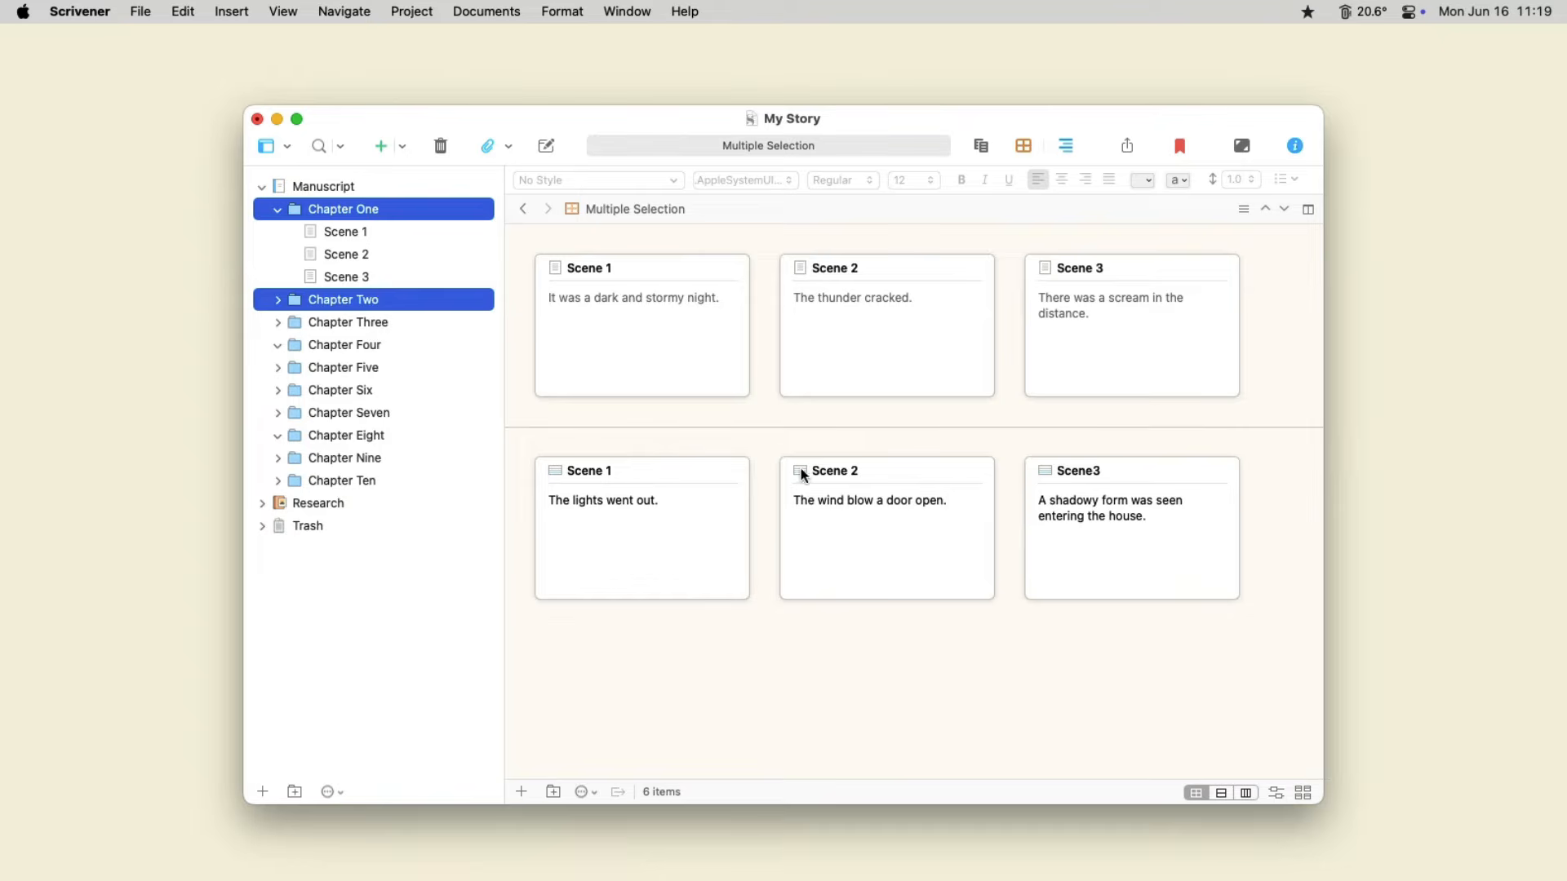
left_click(816, 485)
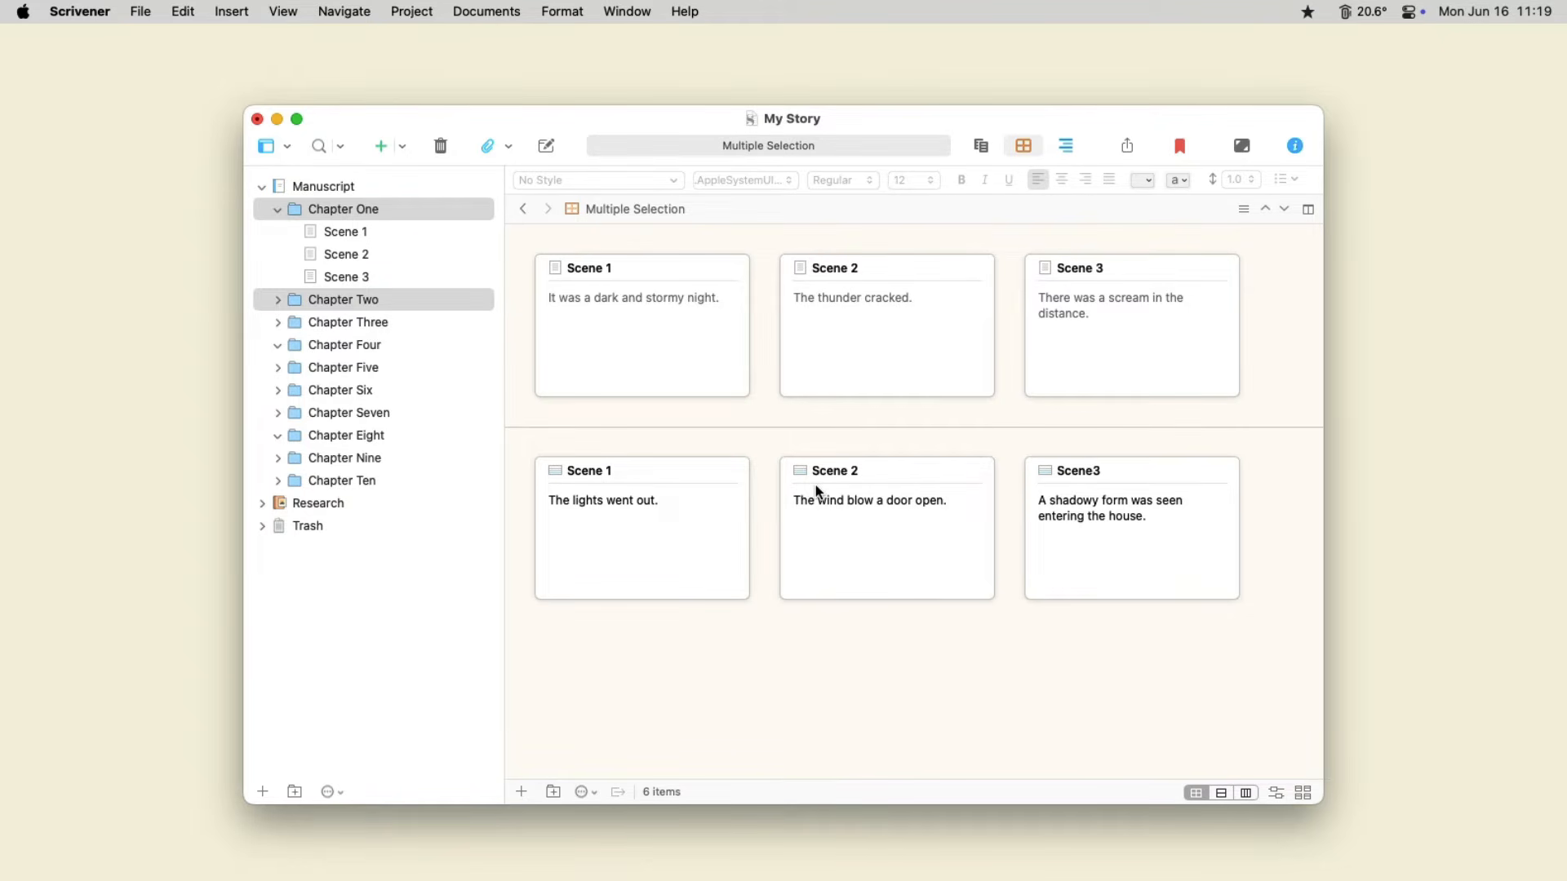
left_click_drag(816, 485, 777, 368)
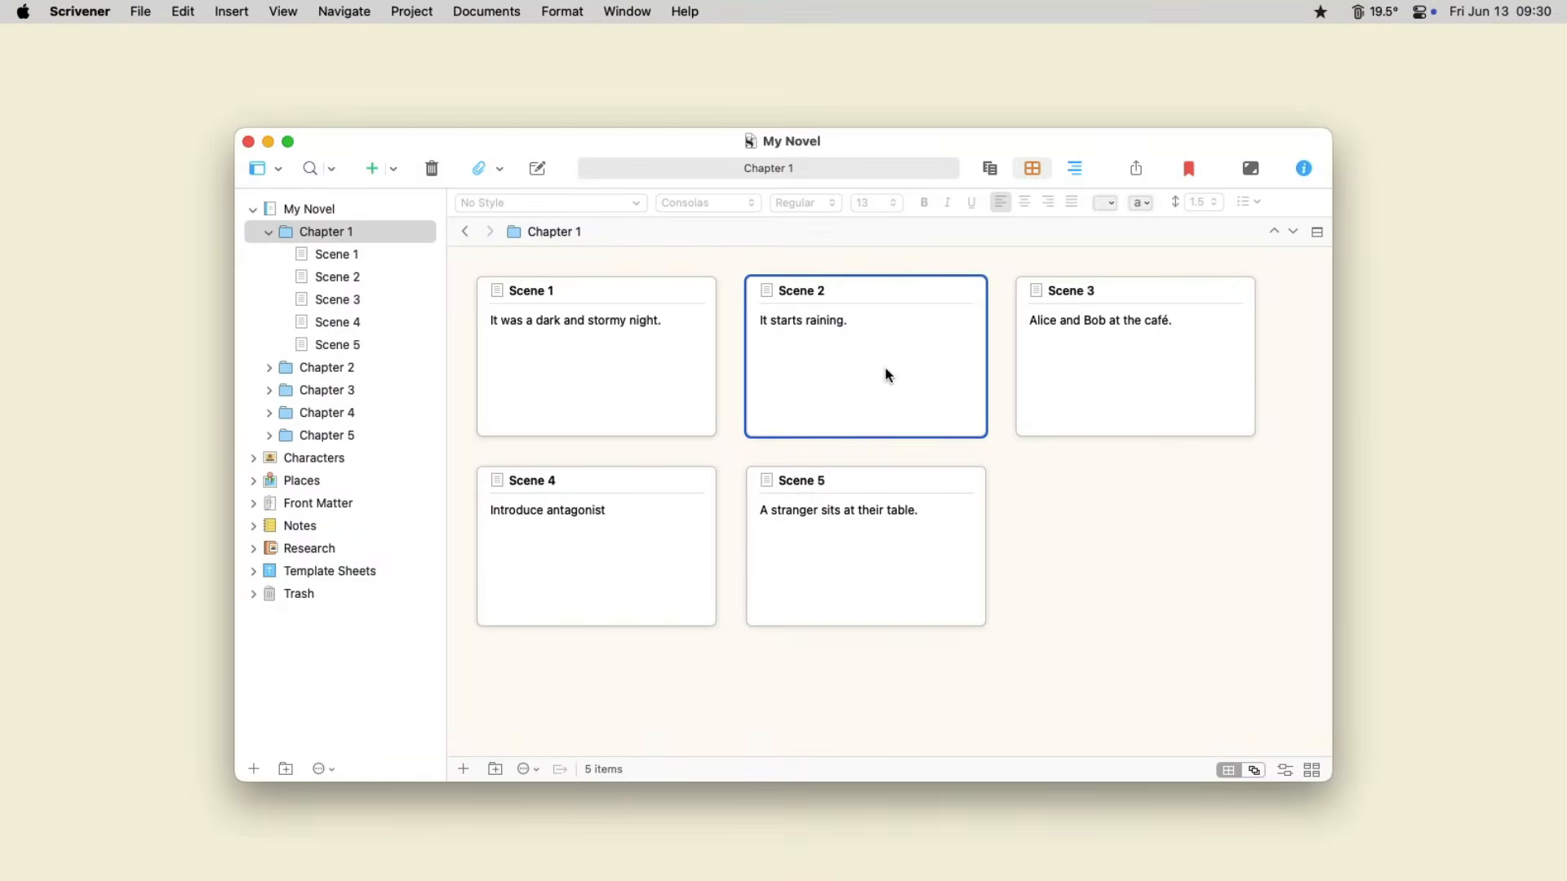
- In My Novel's Chapter 1, move the Scene 2 card after Scene 3 and the Scene 4 card directly after Scene 1
left_click_drag(887, 376, 1192, 414)
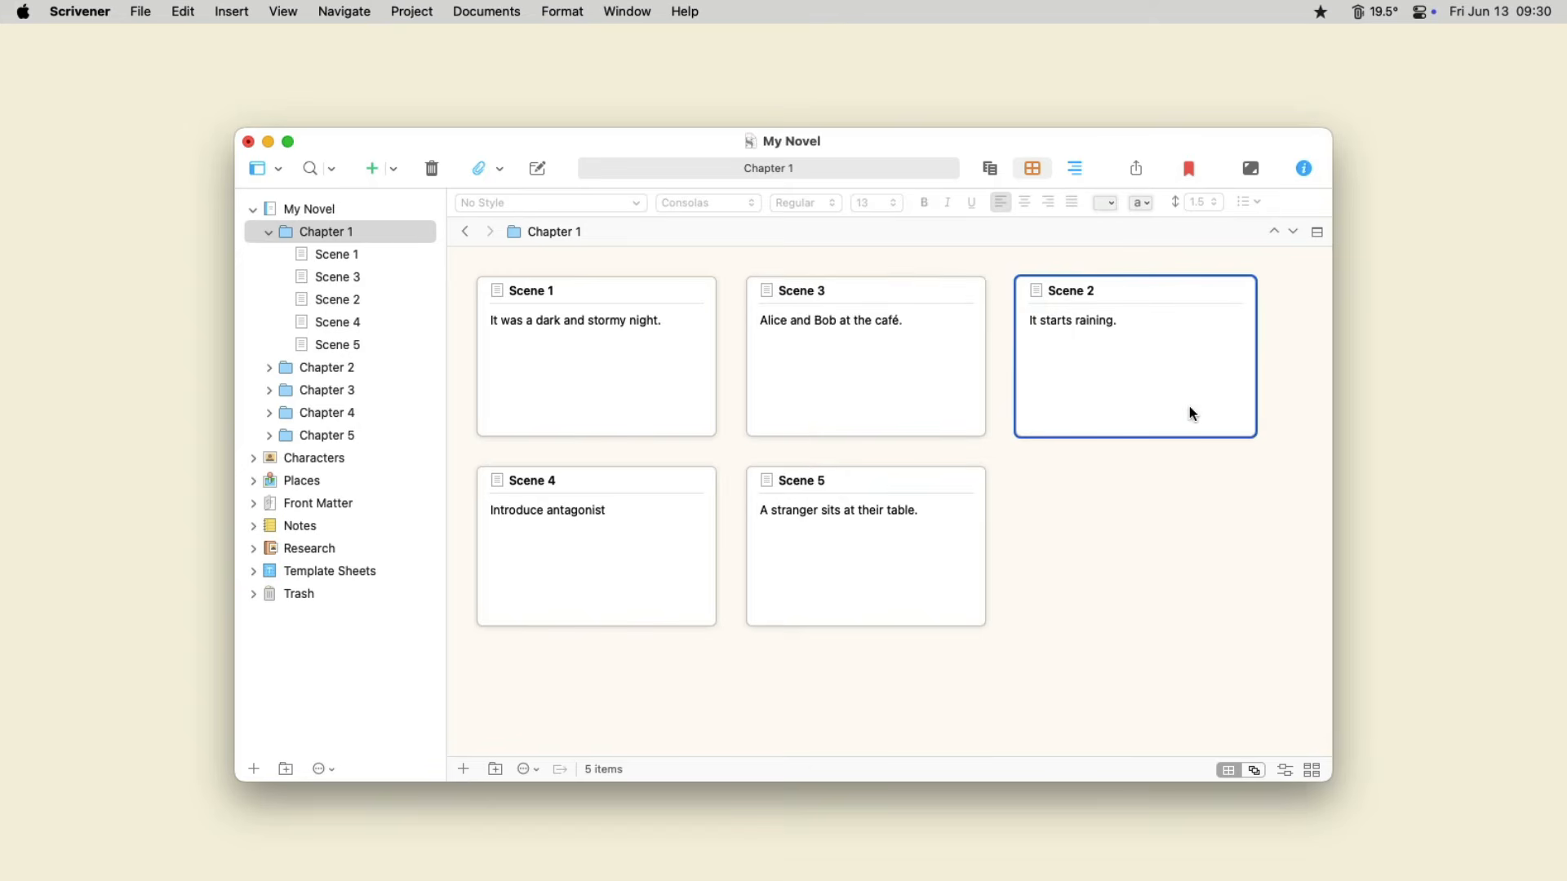
left_click(587, 512)
left_click_drag(587, 512, 667, 428)
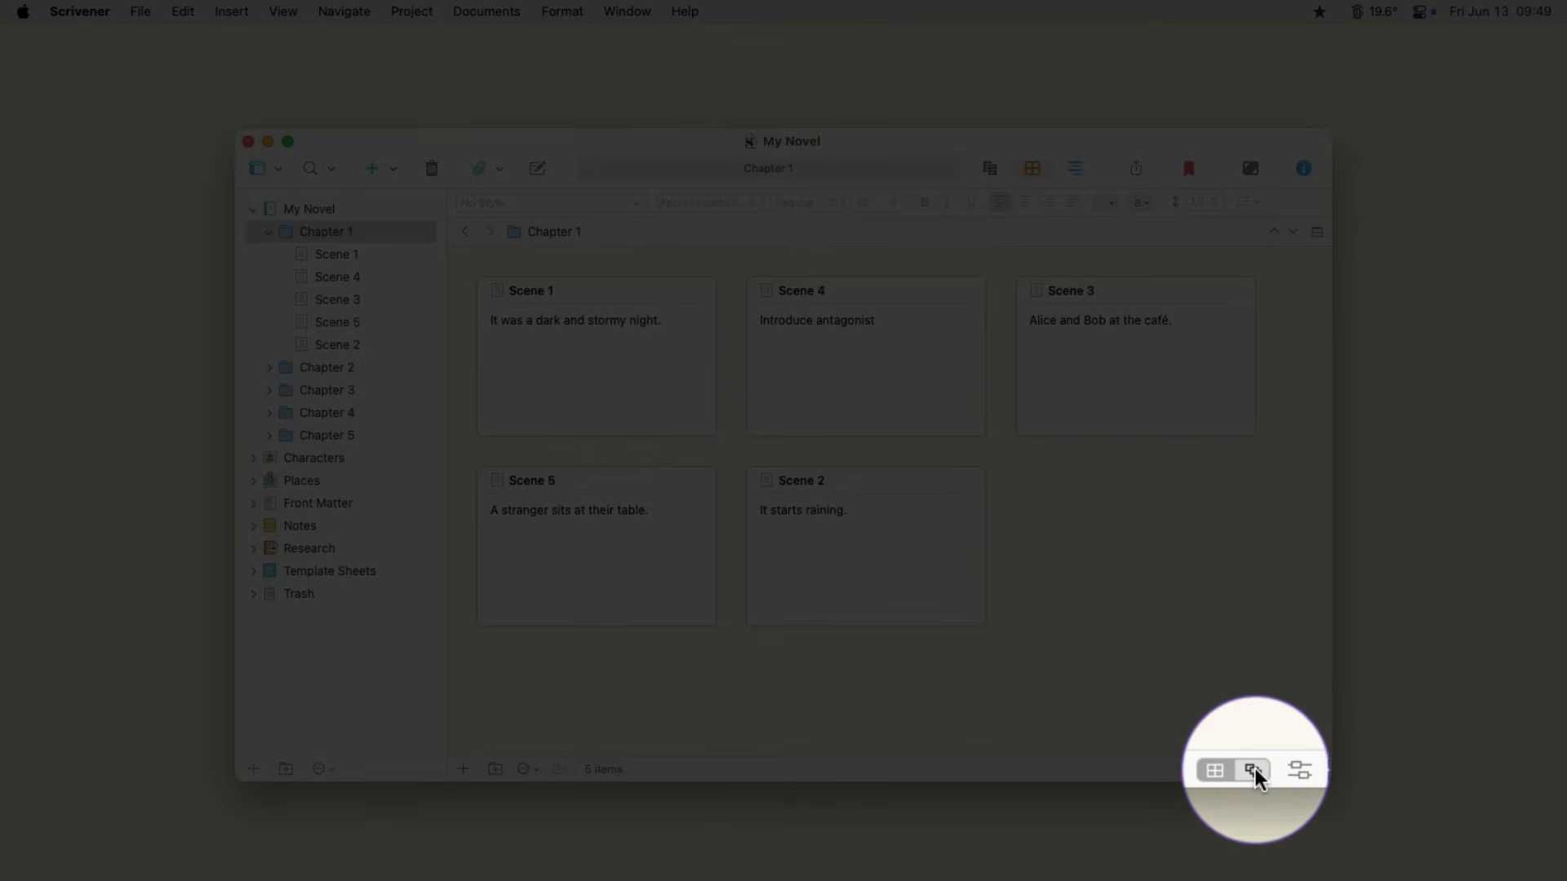
- Switch the Chapter 1 corkboard to freeform mode and arrange the Scene 5 and Scene 2 cards side by side below the other three
left_click(1254, 770)
left_click_drag(898, 381, 1180, 594)
left_click_drag(627, 514, 872, 301)
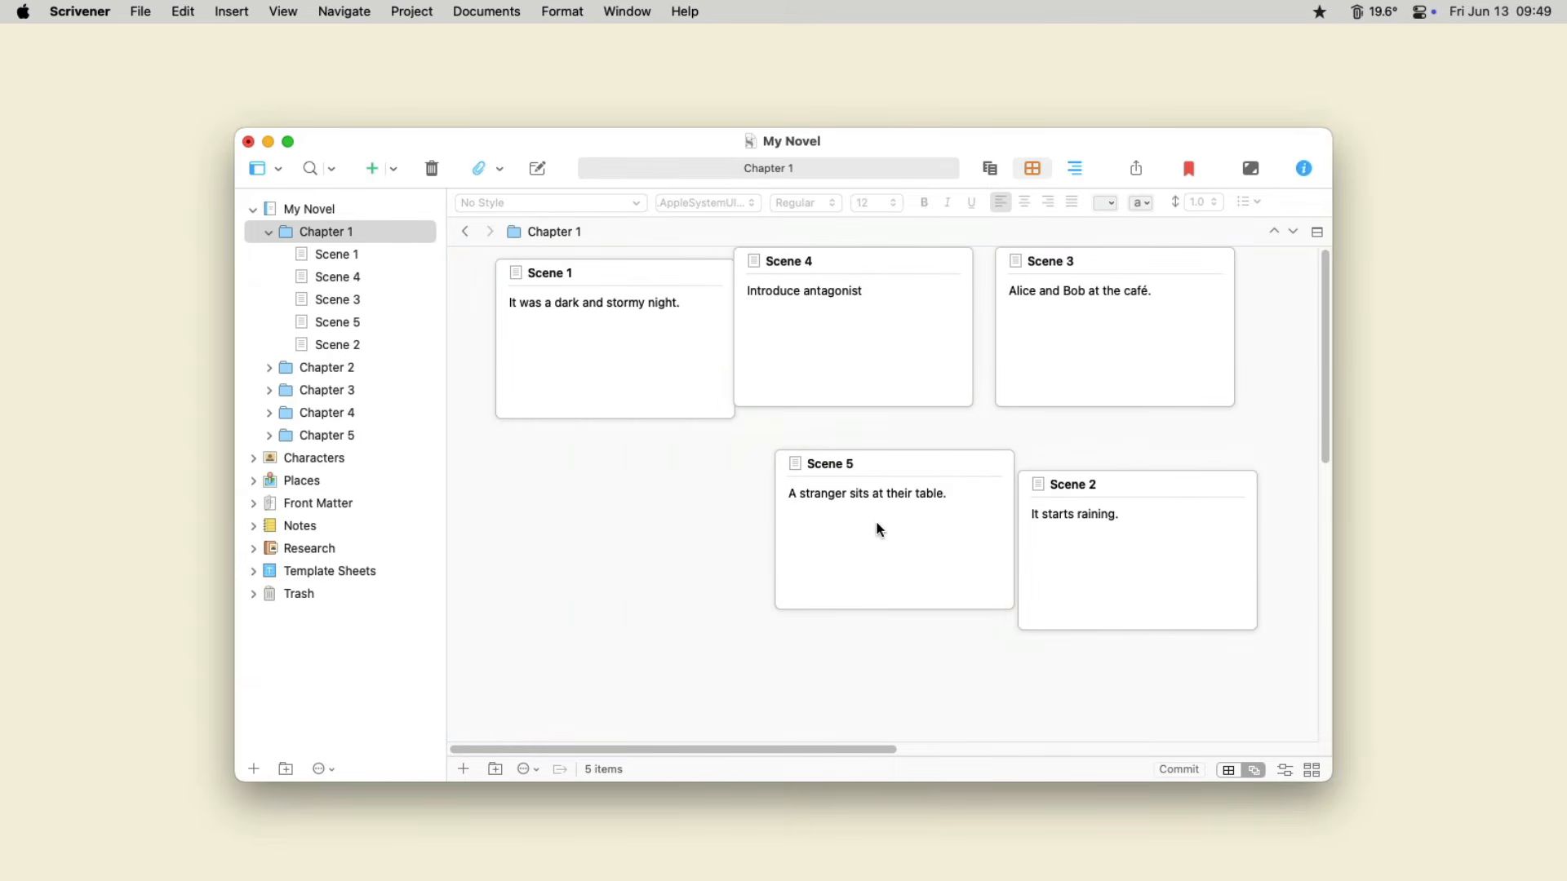
left_click_drag(876, 524, 678, 527)
left_click_drag(1021, 547, 911, 519)
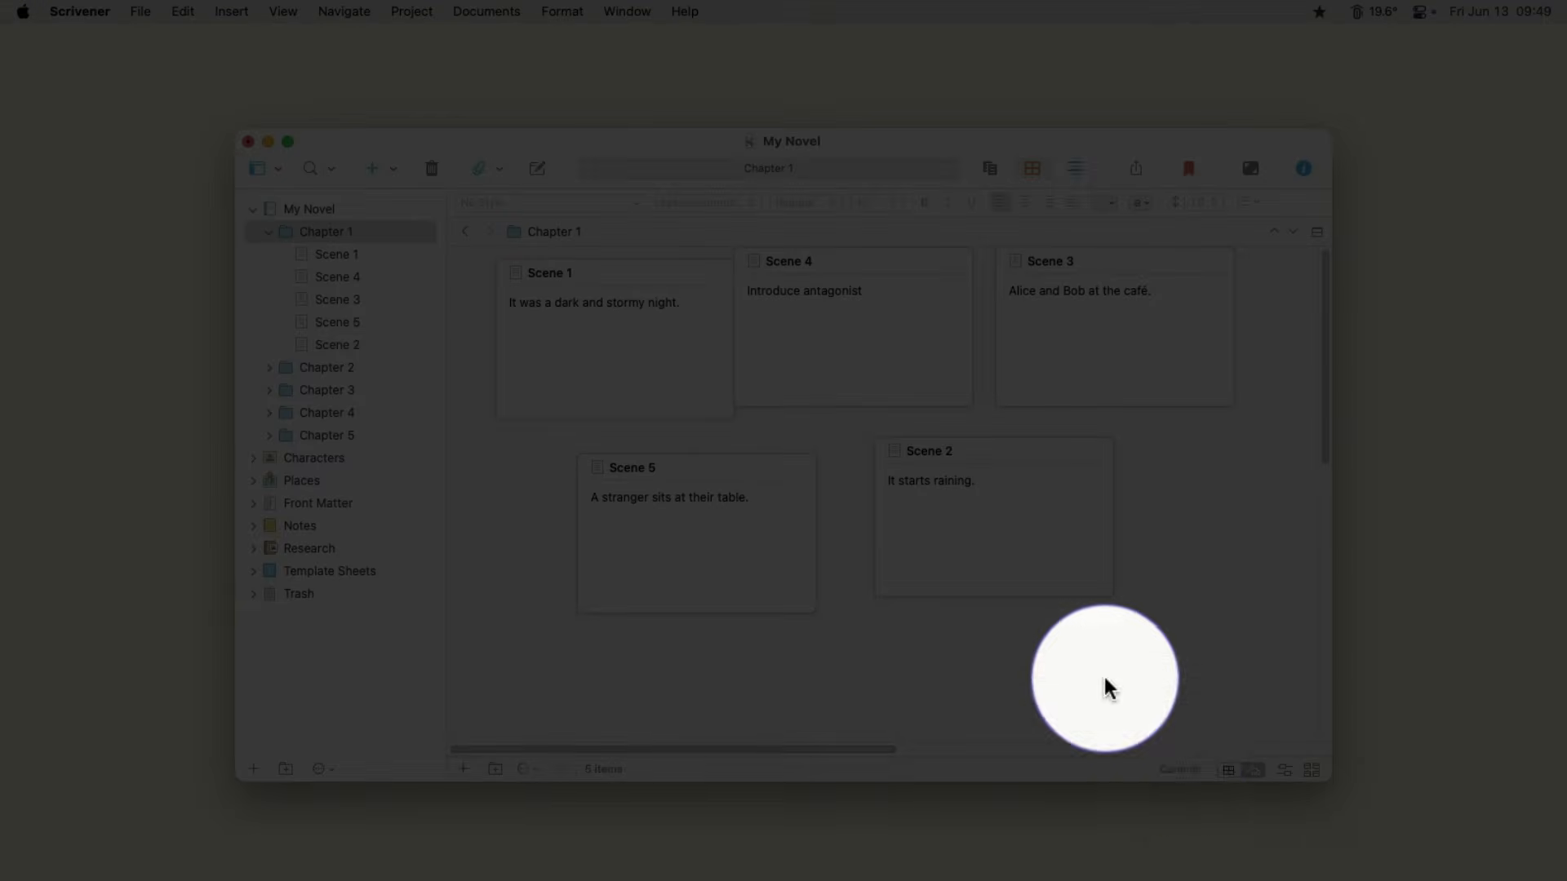
- Commit the freeform card order starting at Top from Left to Right, and return the corkboard to grid mode
left_click(1175, 770)
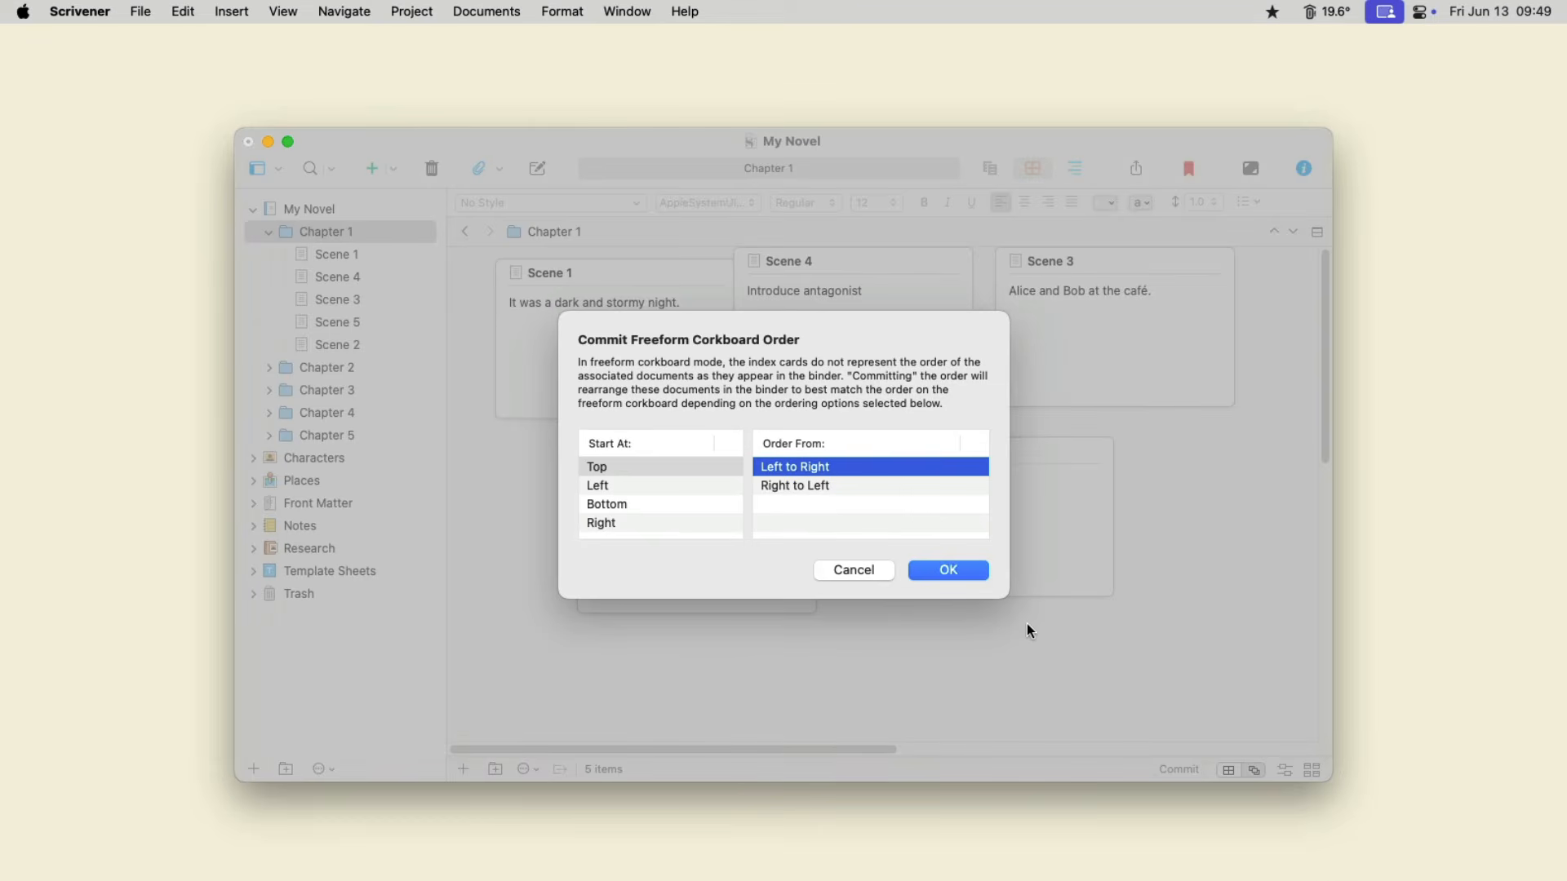
left_click(944, 573)
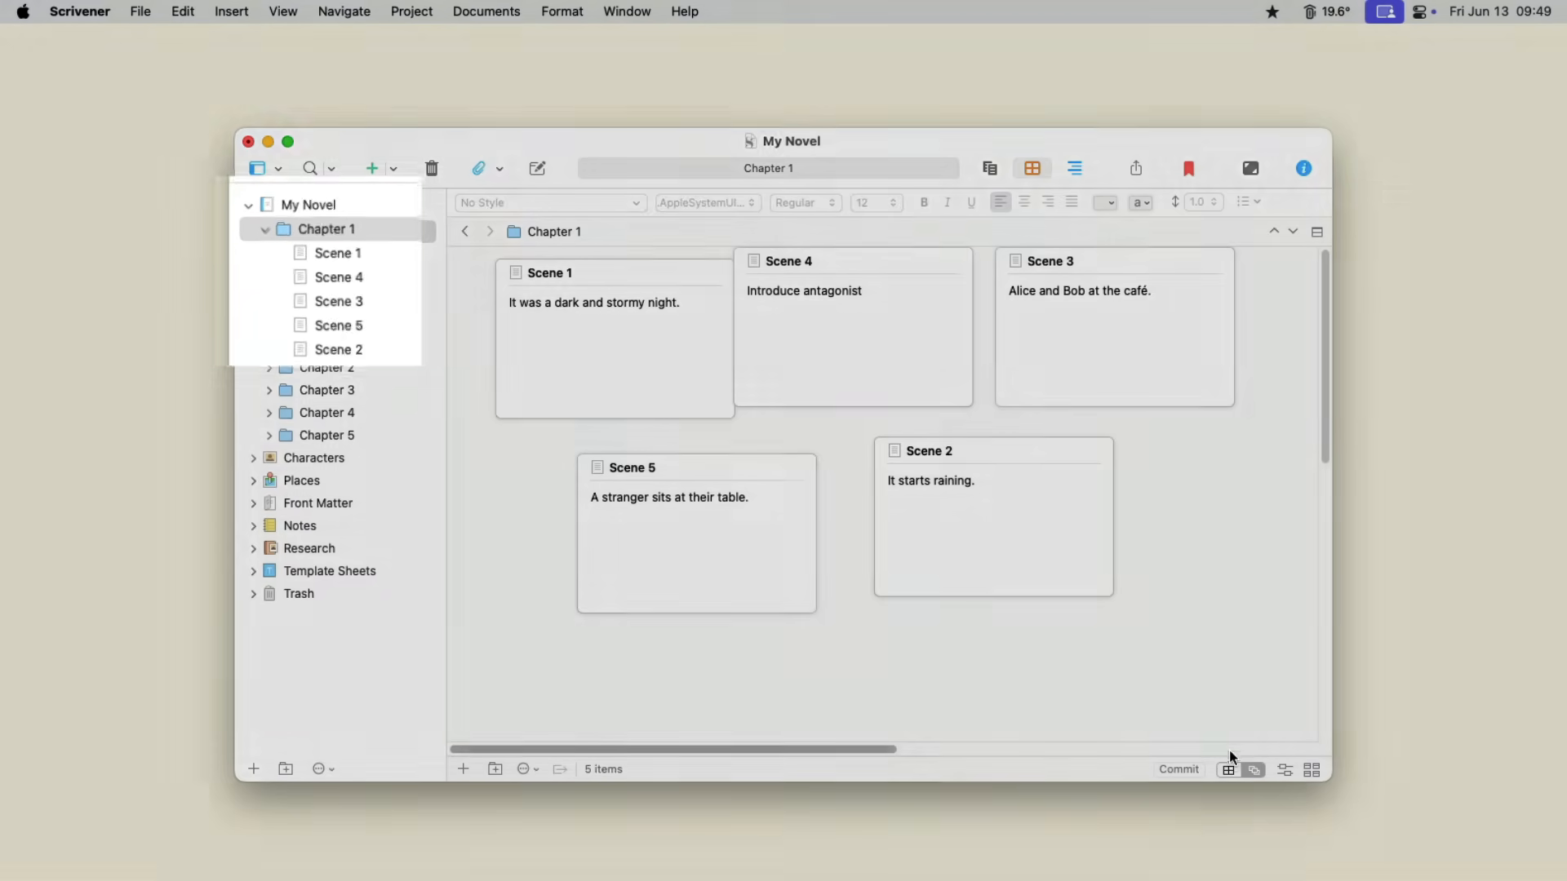
left_click(1230, 768)
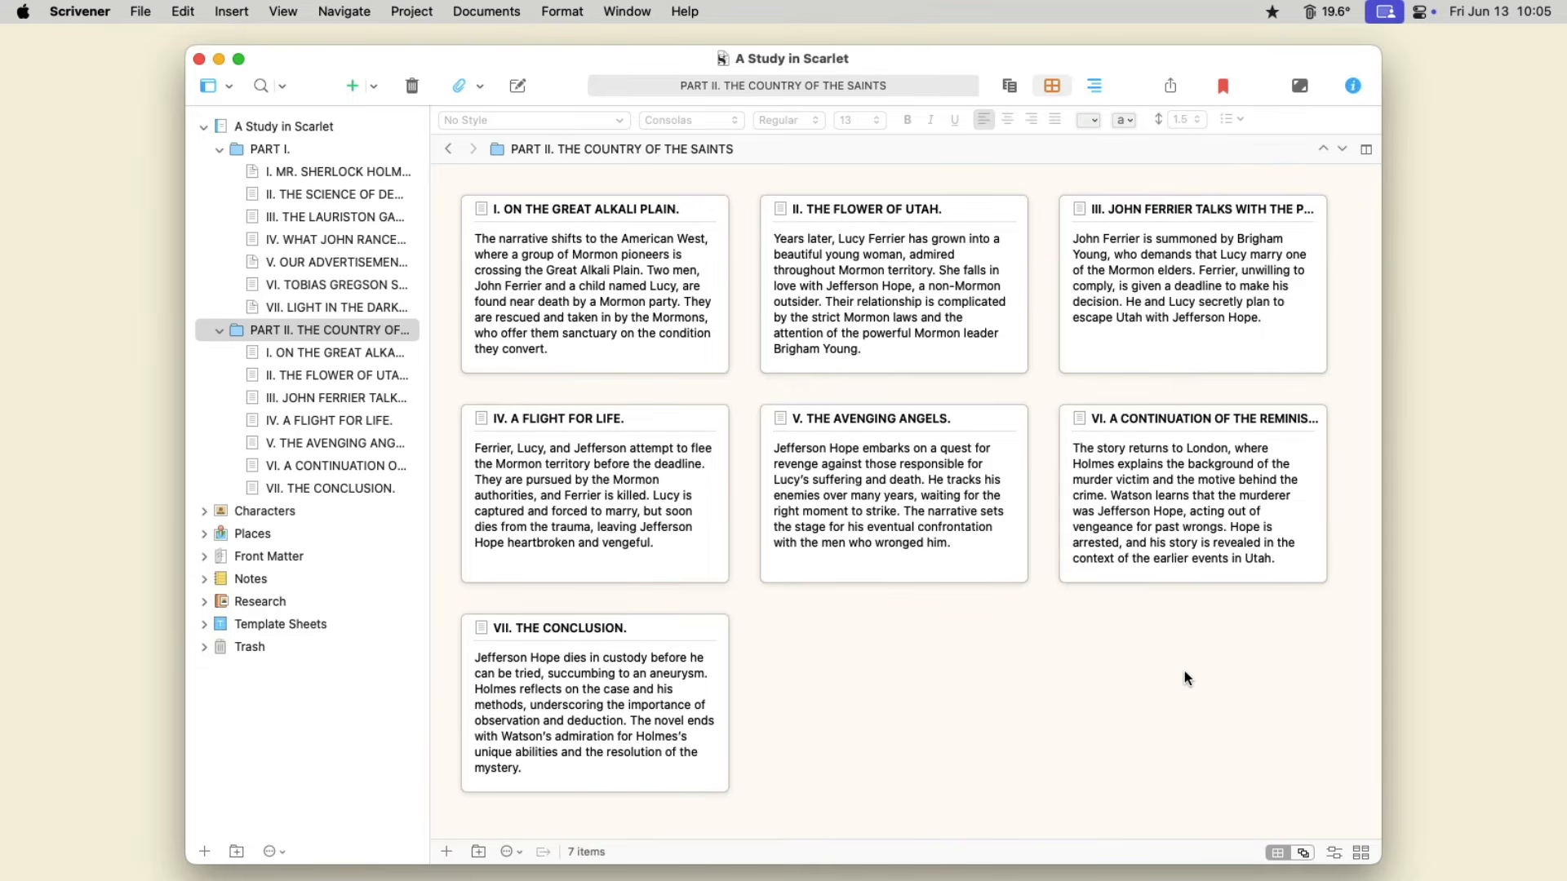
- In A Study in Scarlet's Part II, move card VI before "V. THE AVENGING ANGELS." and view the new order in the outliner
left_click_drag(1172, 495, 824, 503)
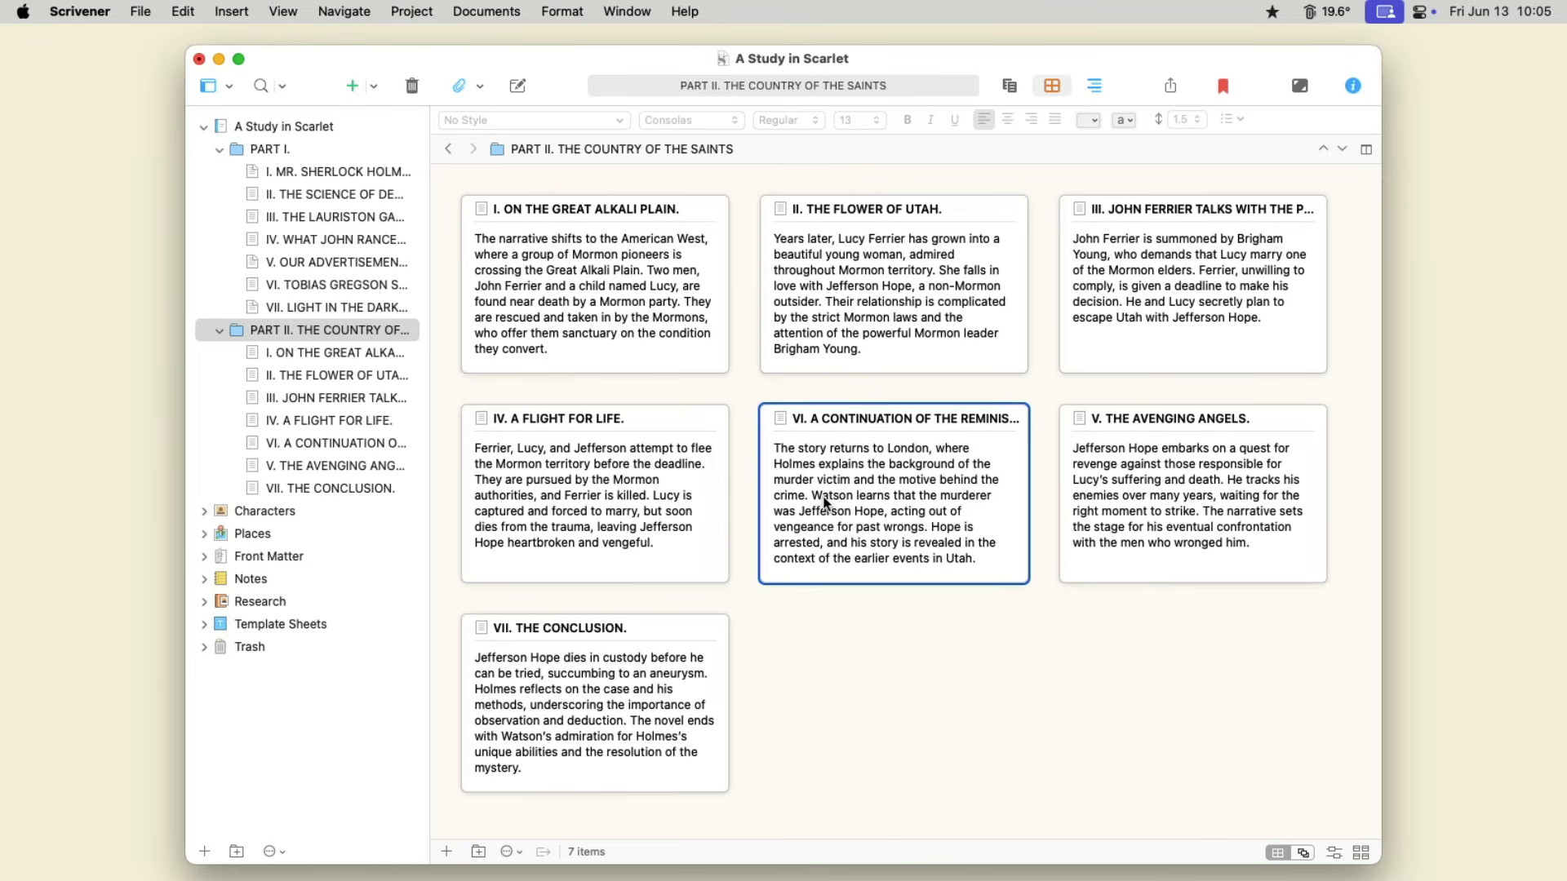
left_click(1090, 89)
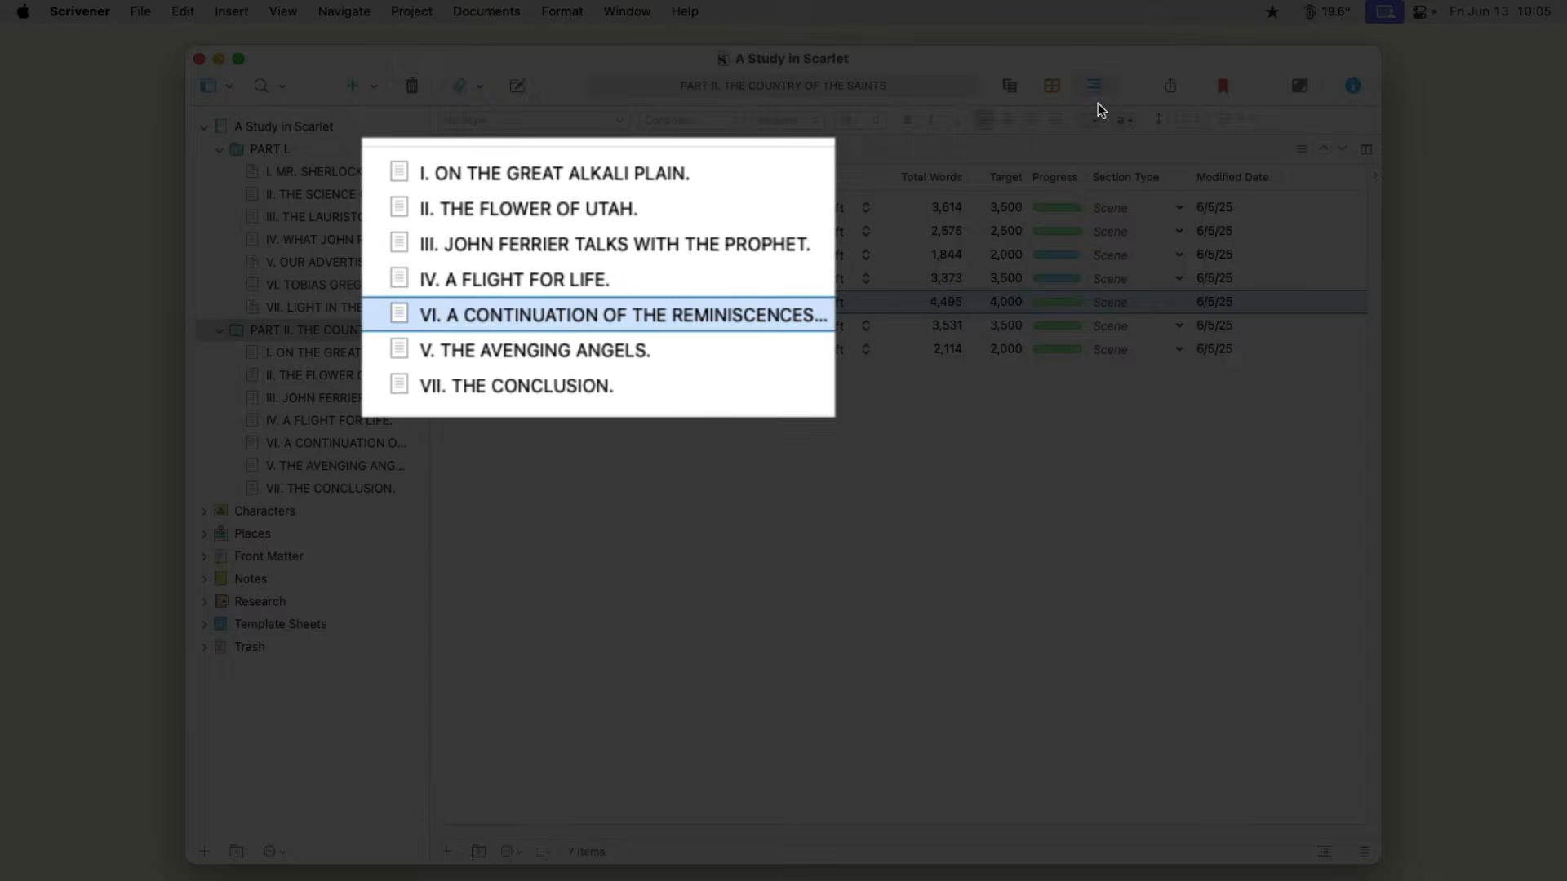